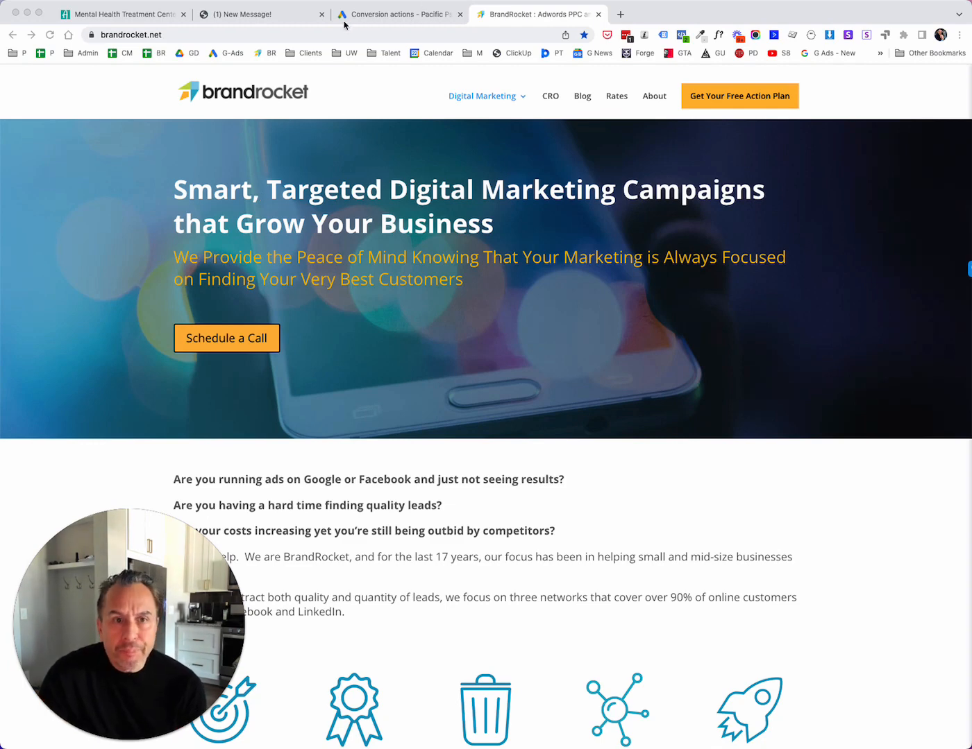
Step: Switch to the Anew Treatment Center website and open its Contact Us page from the home page
click(152, 16)
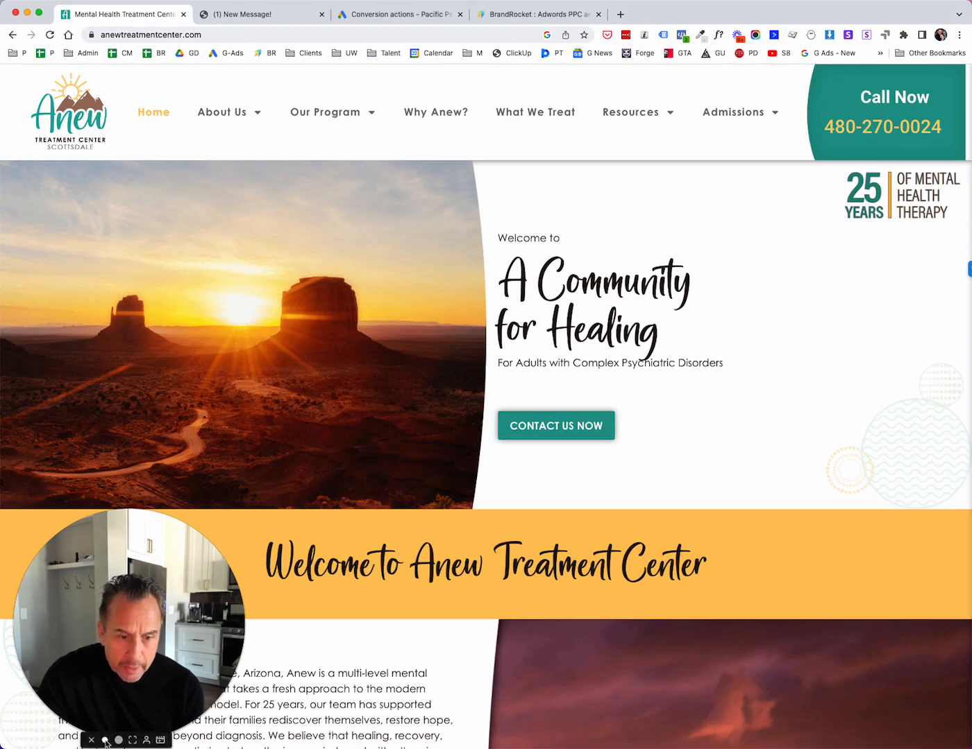
click(105, 740)
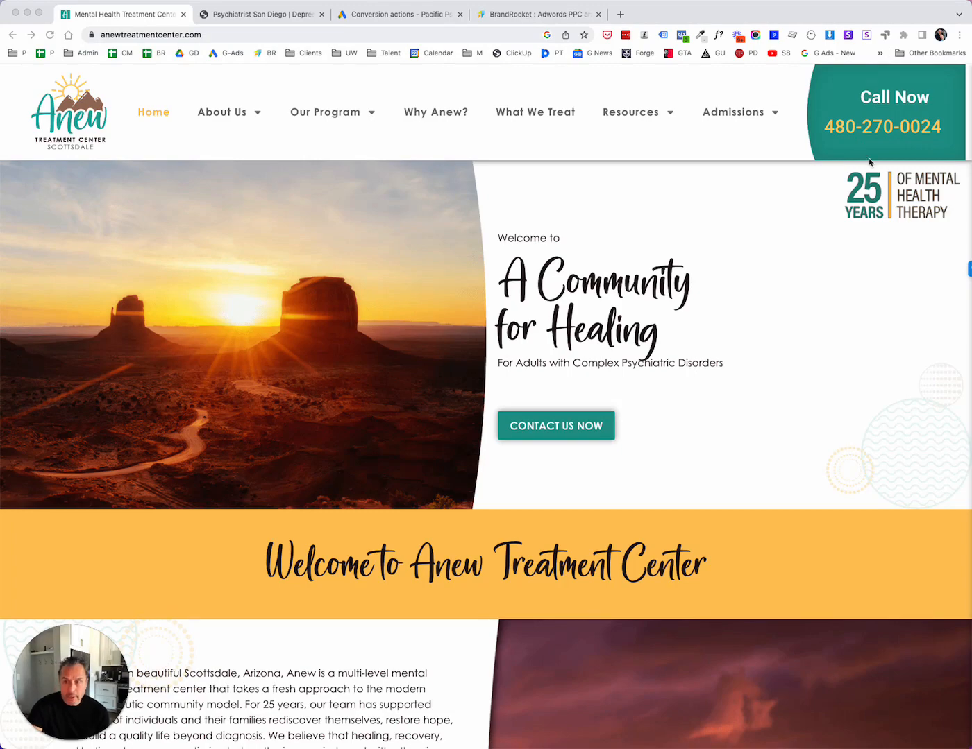
click(774, 118)
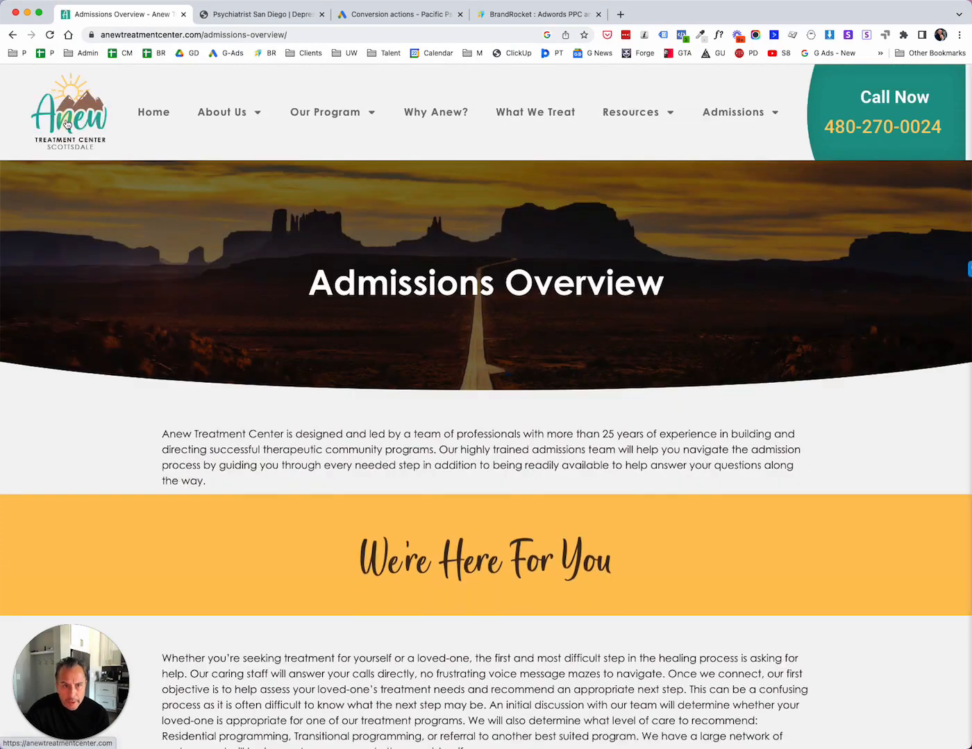
click(67, 124)
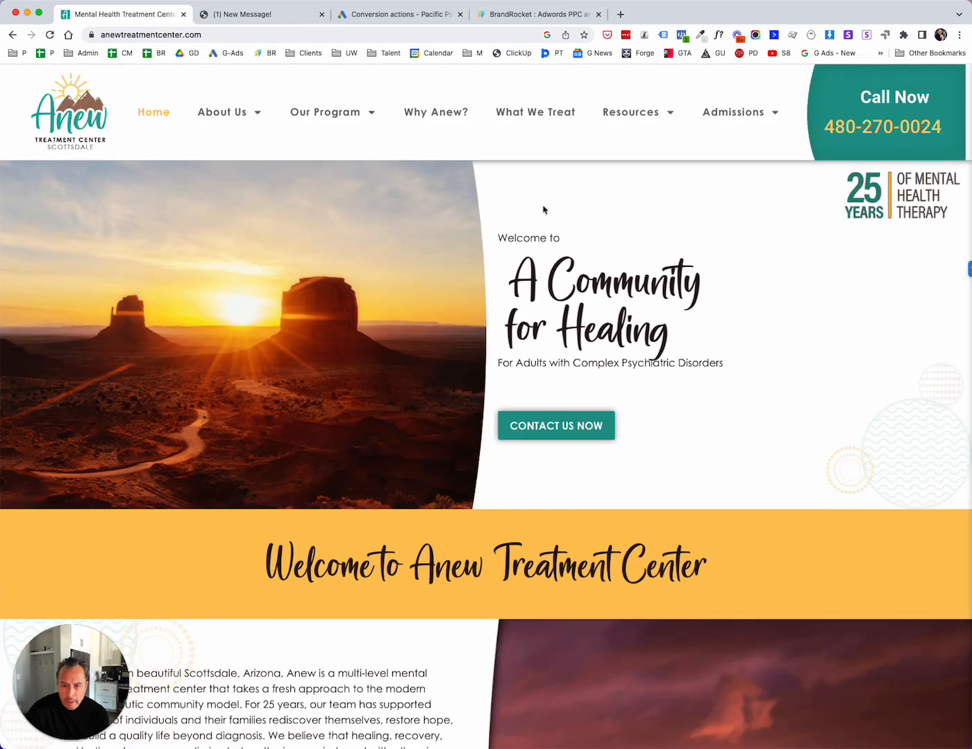
scroll(547, 243, down, 1)
click(573, 400)
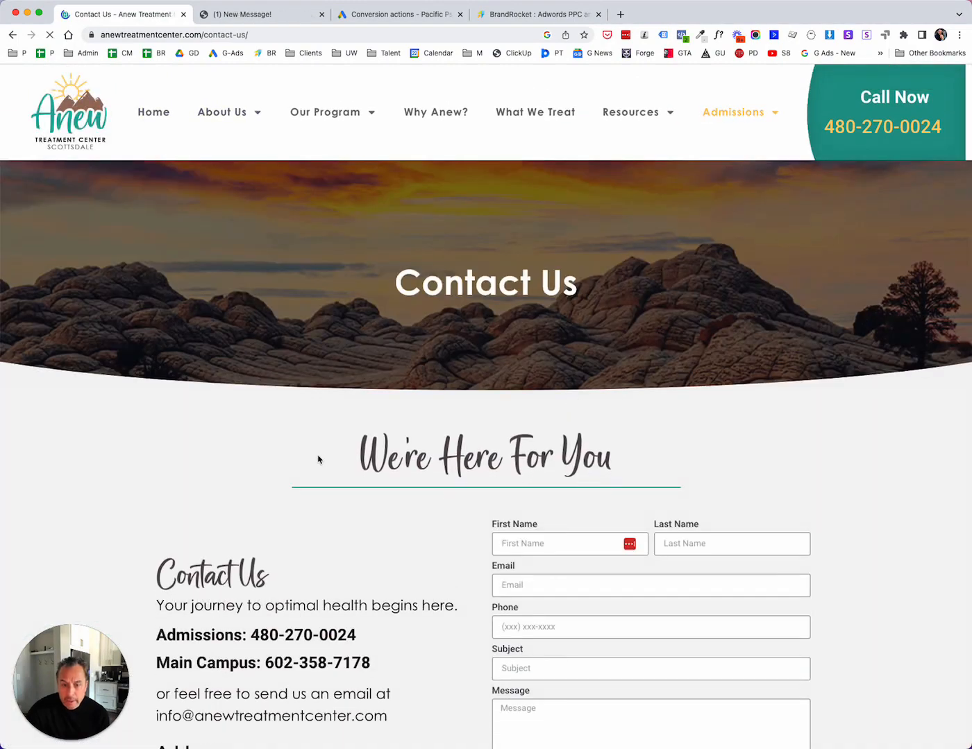
Step: Examine the Contact Us page for trackable conversions: the phone numbers, the email address, the contact form and the footer
scroll(320, 458, down, 5)
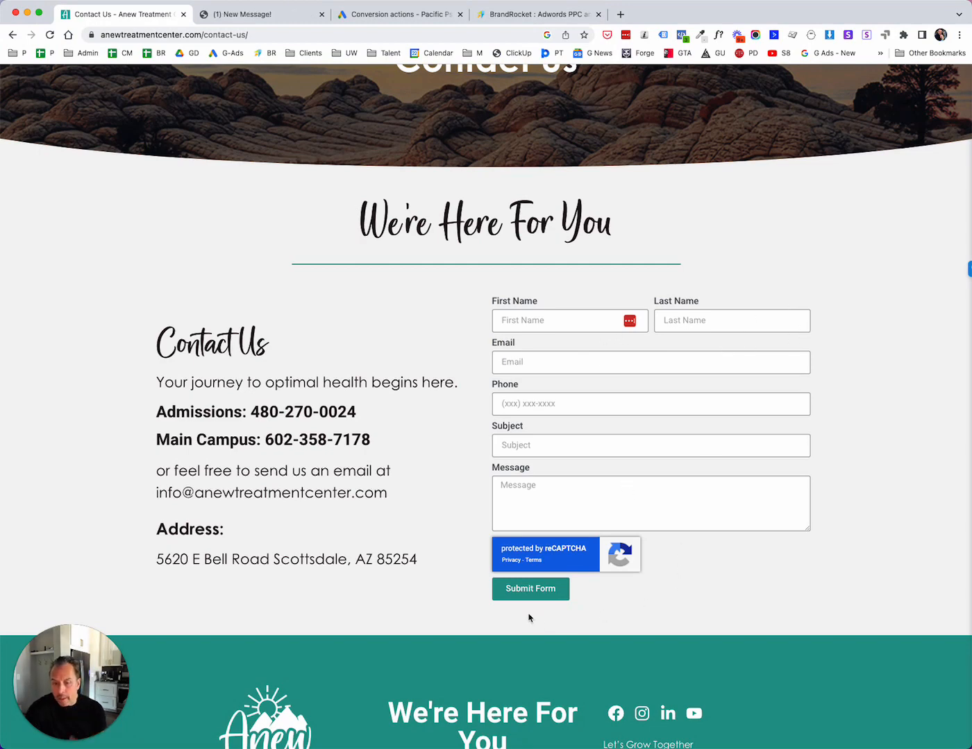
scroll(432, 297, down, 2)
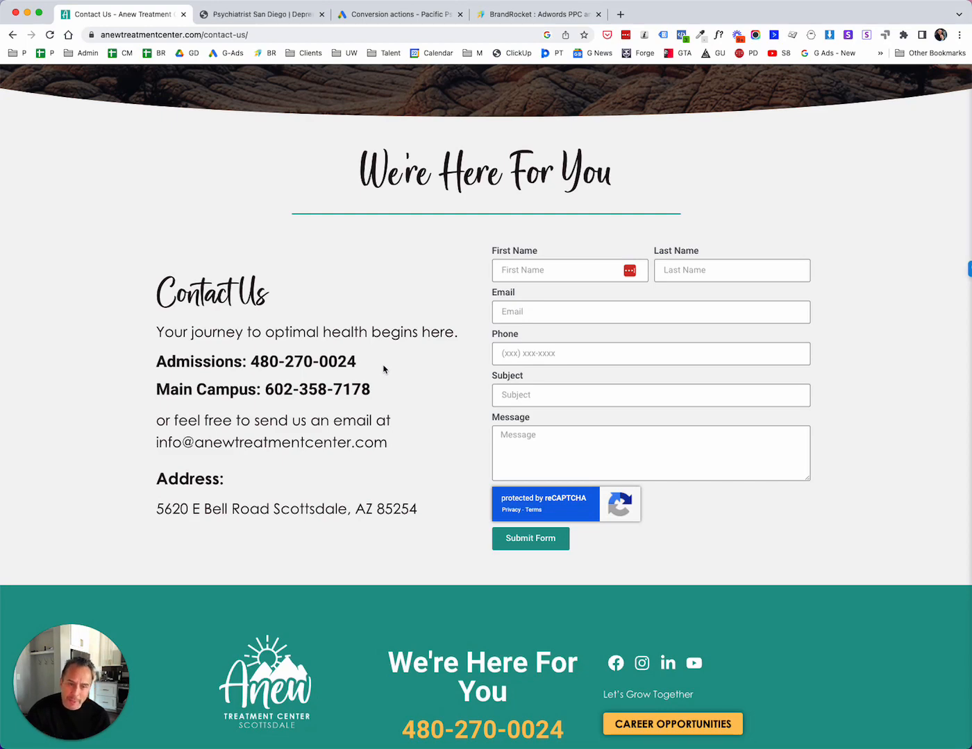
scroll(383, 369, up, 5)
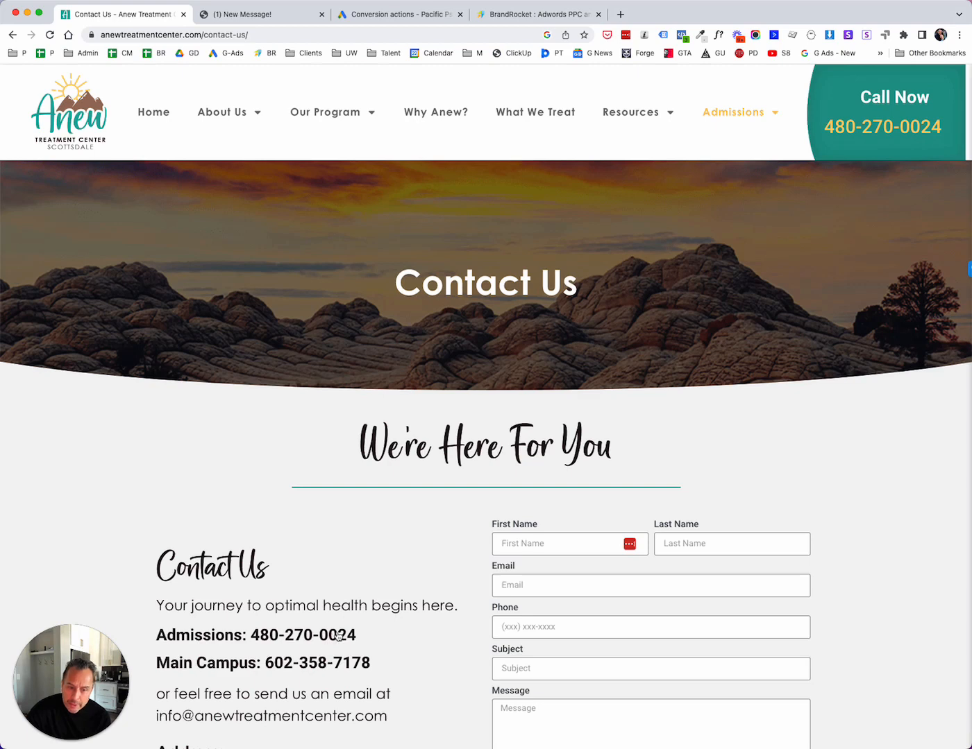
scroll(378, 642, down, 3)
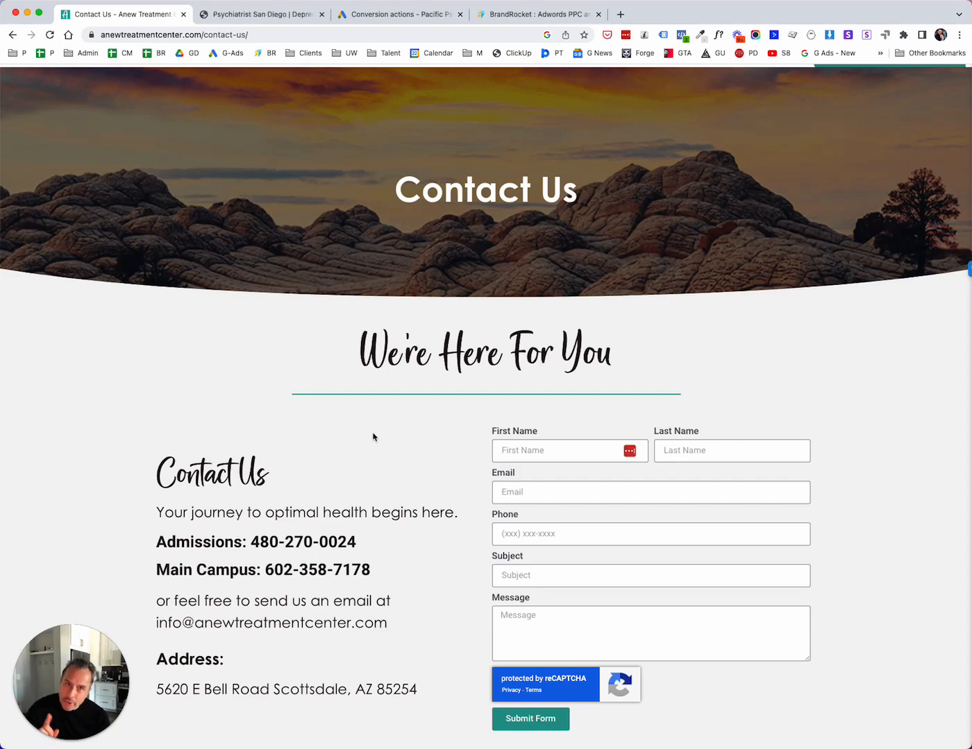
scroll(361, 485, down, 2)
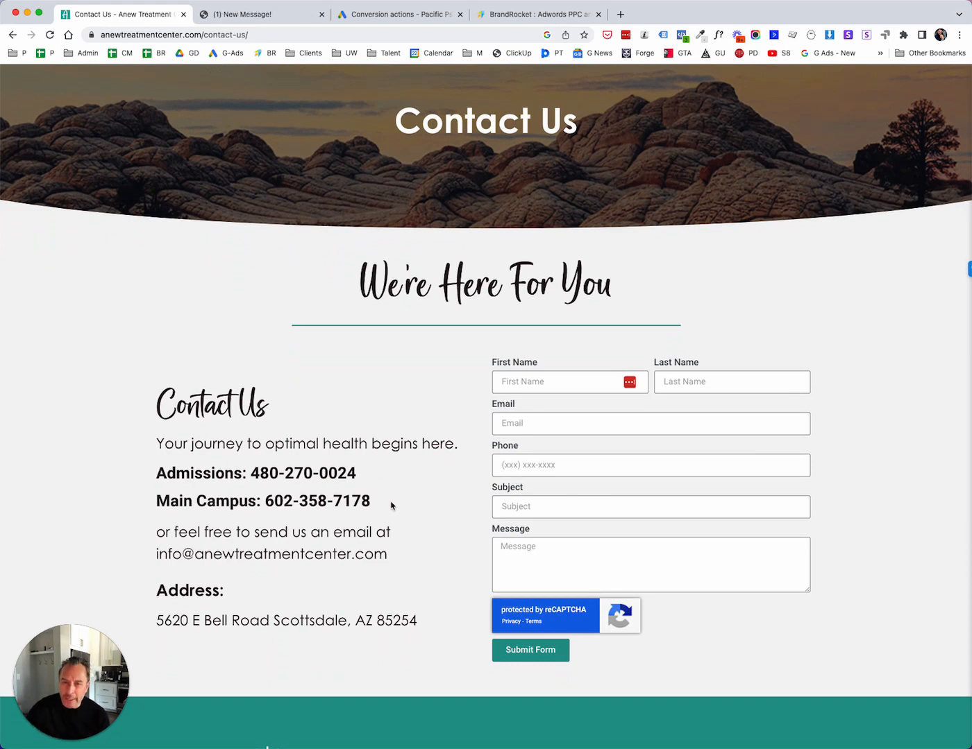
scroll(392, 507, down, 2)
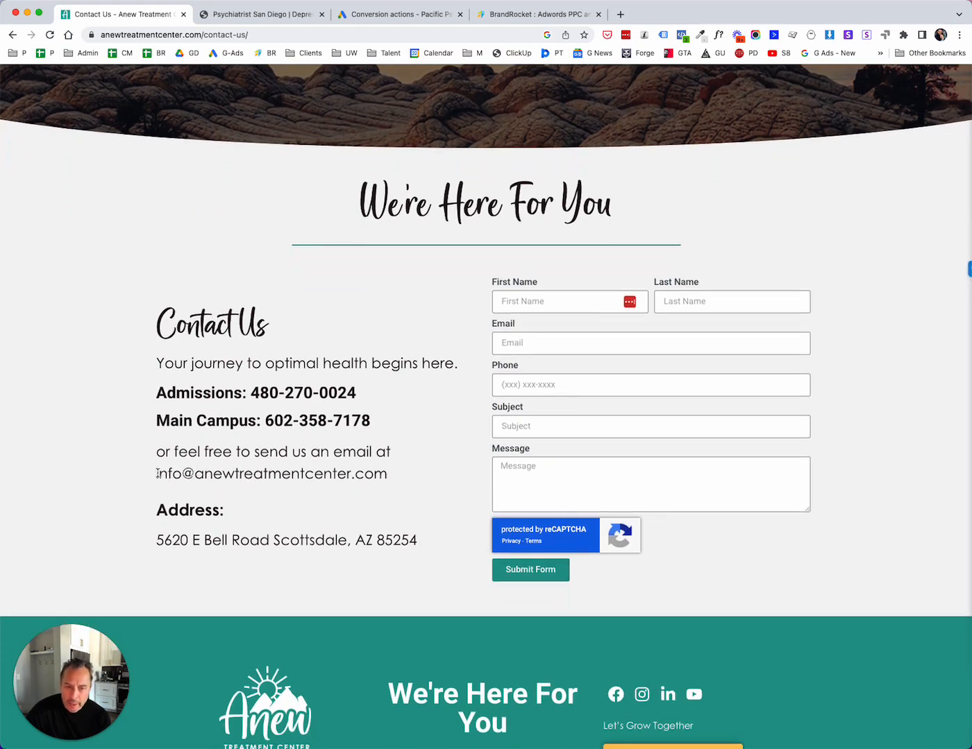
drag(391, 475, 147, 479)
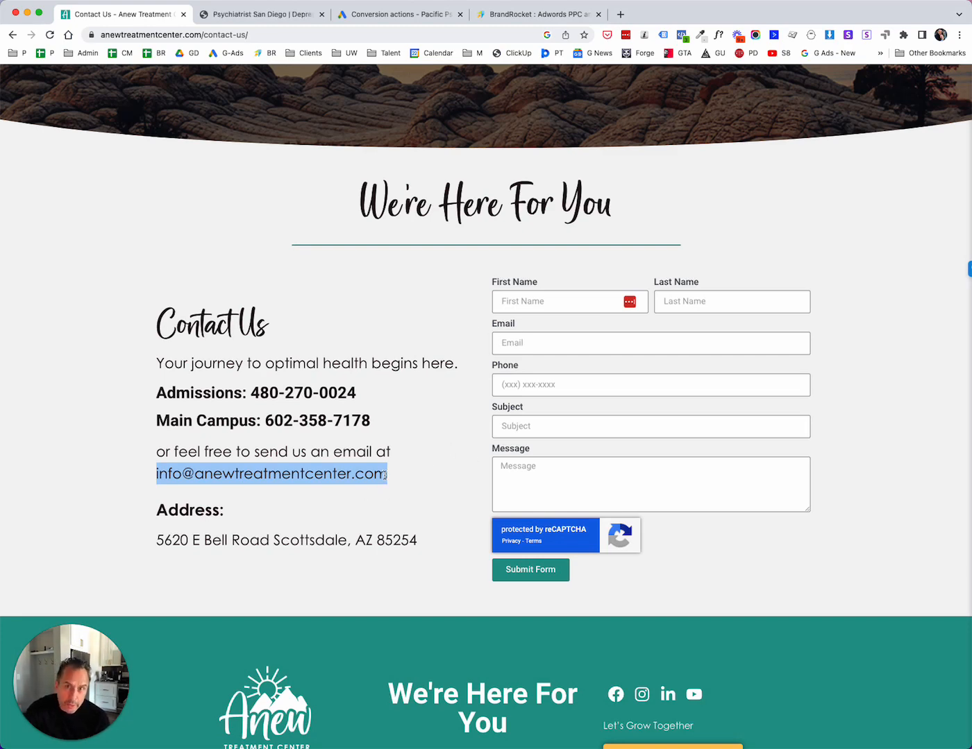
scroll(383, 475, down, 3)
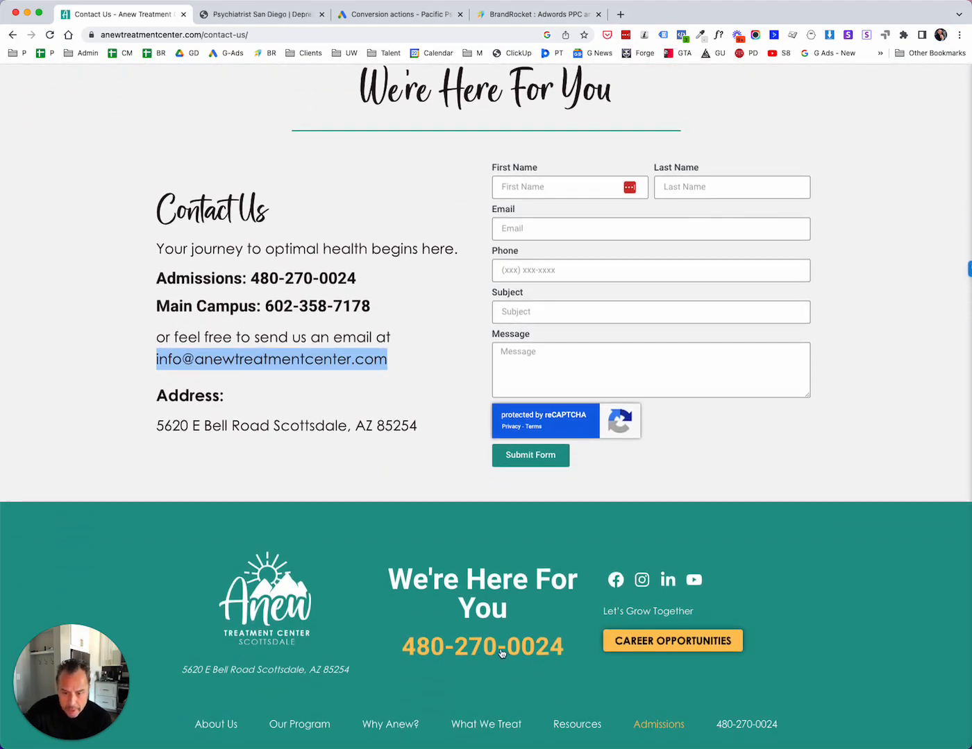
scroll(501, 656, up, 4)
scroll(501, 654, up, 5)
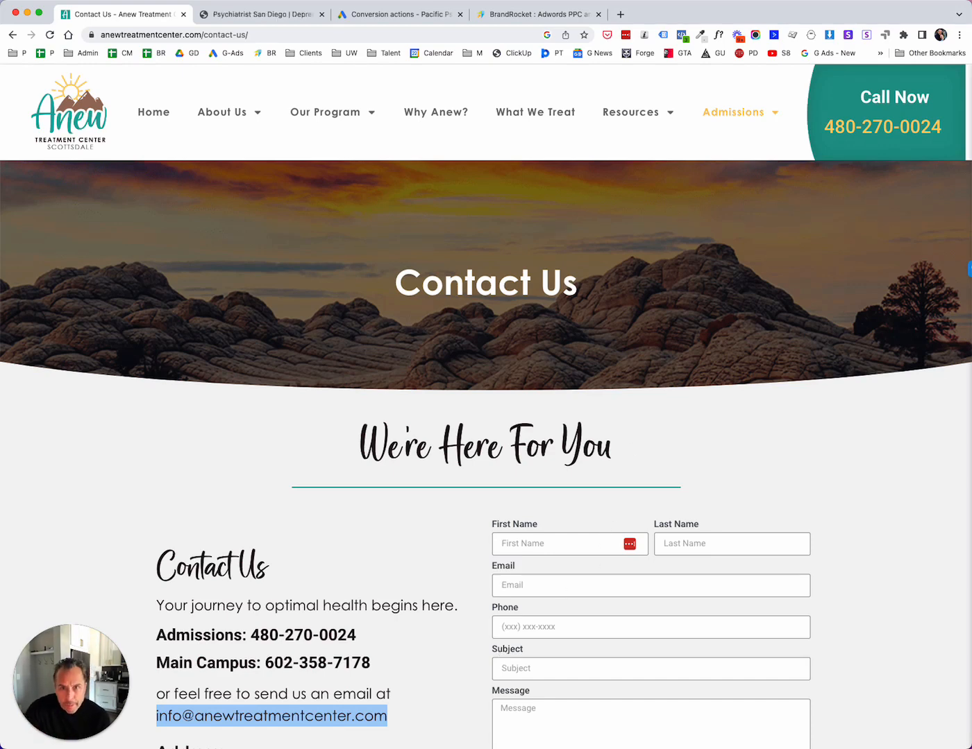
Step: Switch to Google Ads and review the existing conversion actions under every goal in the Conversions summary
click(385, 14)
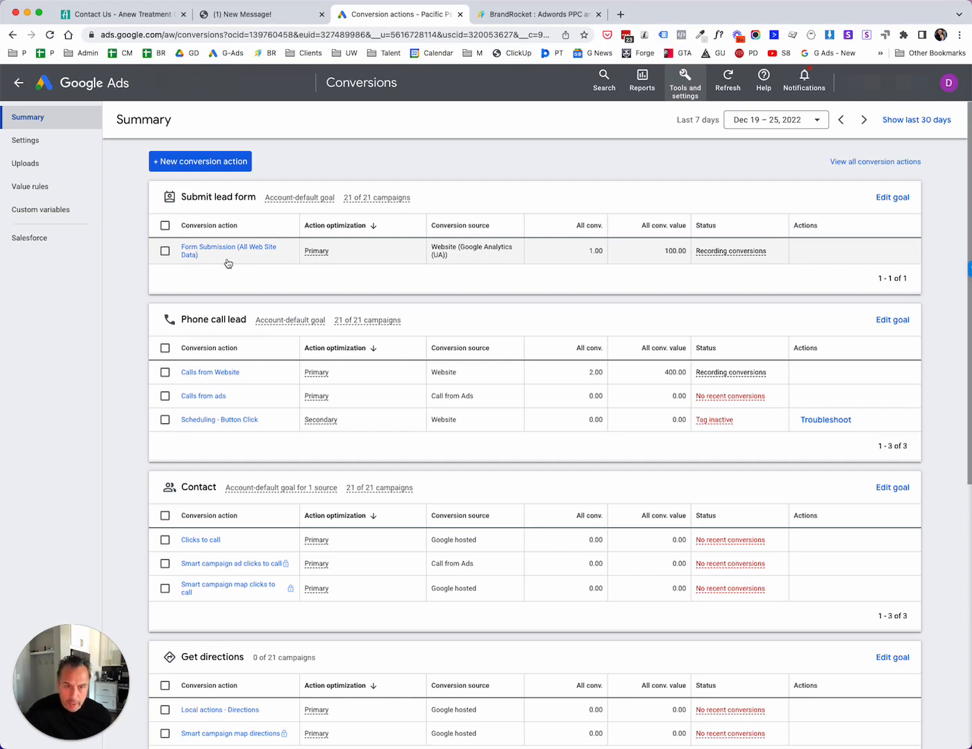
scroll(227, 264, down, 3)
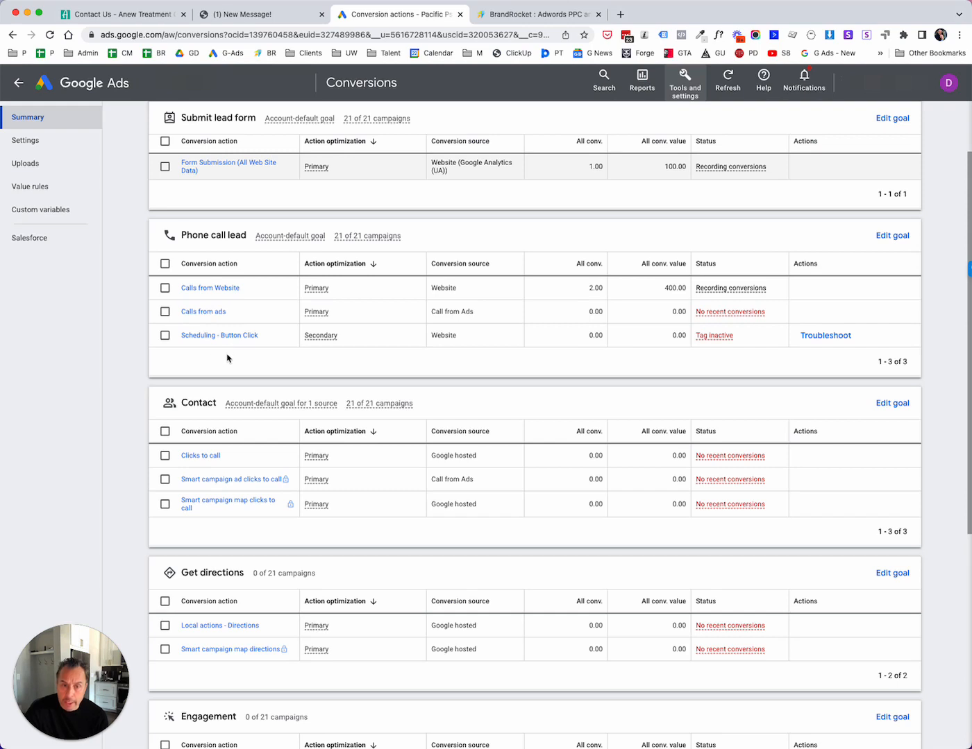
scroll(247, 347, down, 1)
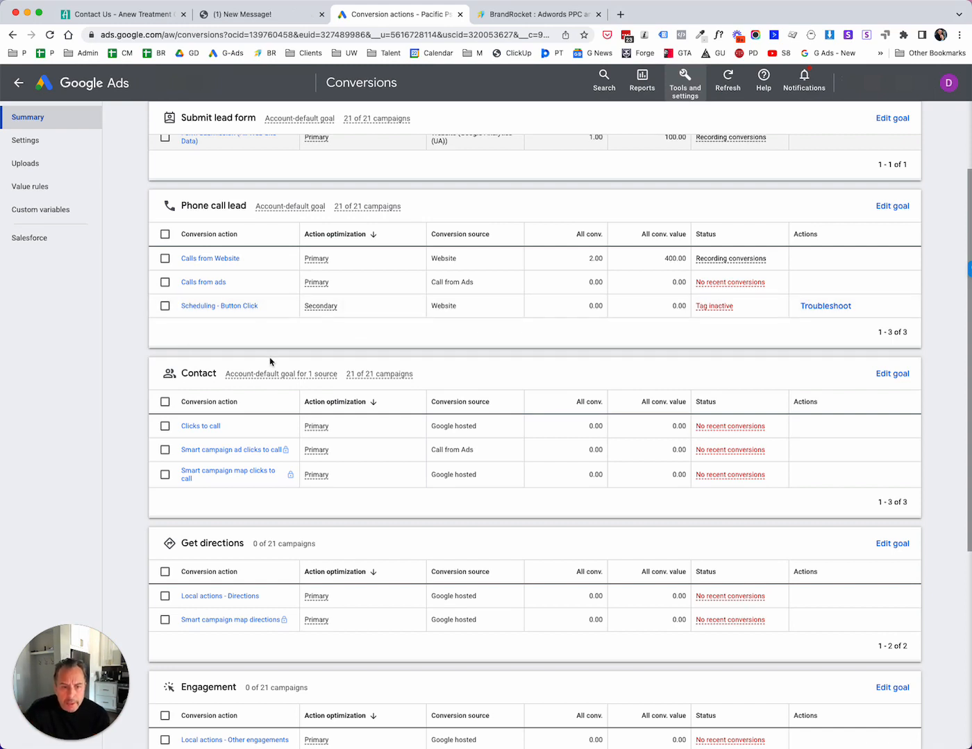
scroll(270, 360, down, 2)
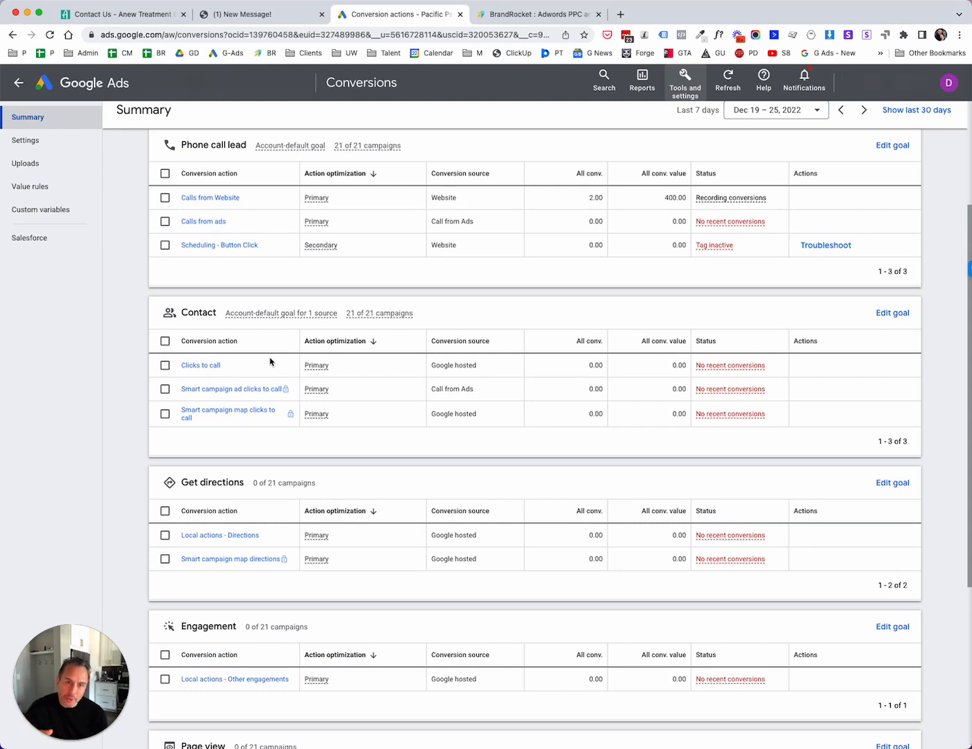
scroll(257, 340, down, 2)
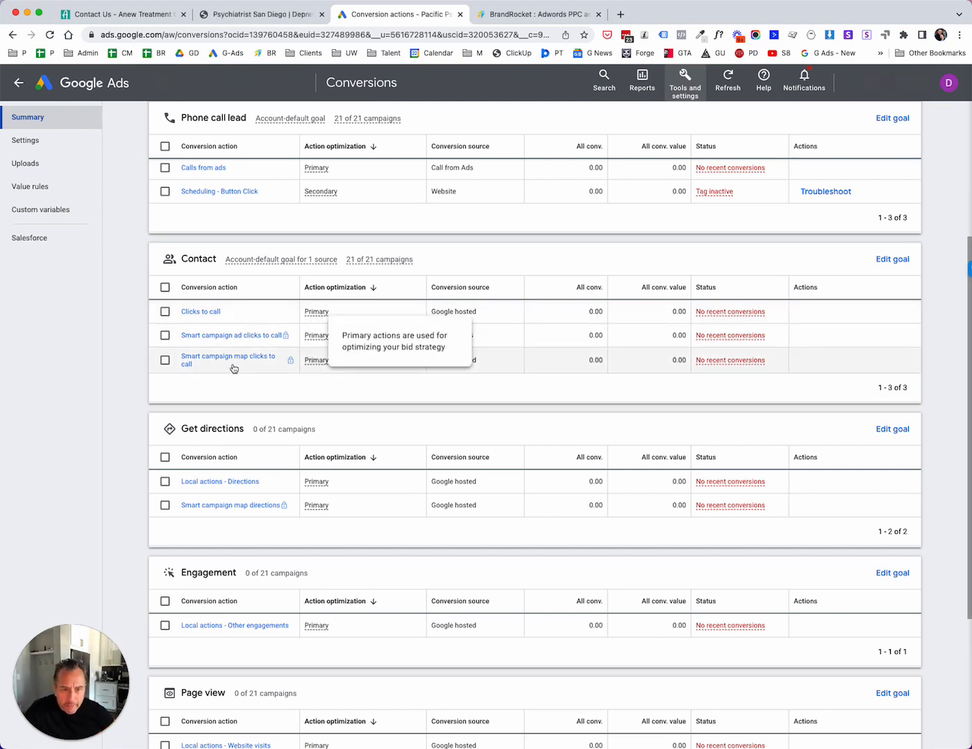
scroll(257, 368, down, 2)
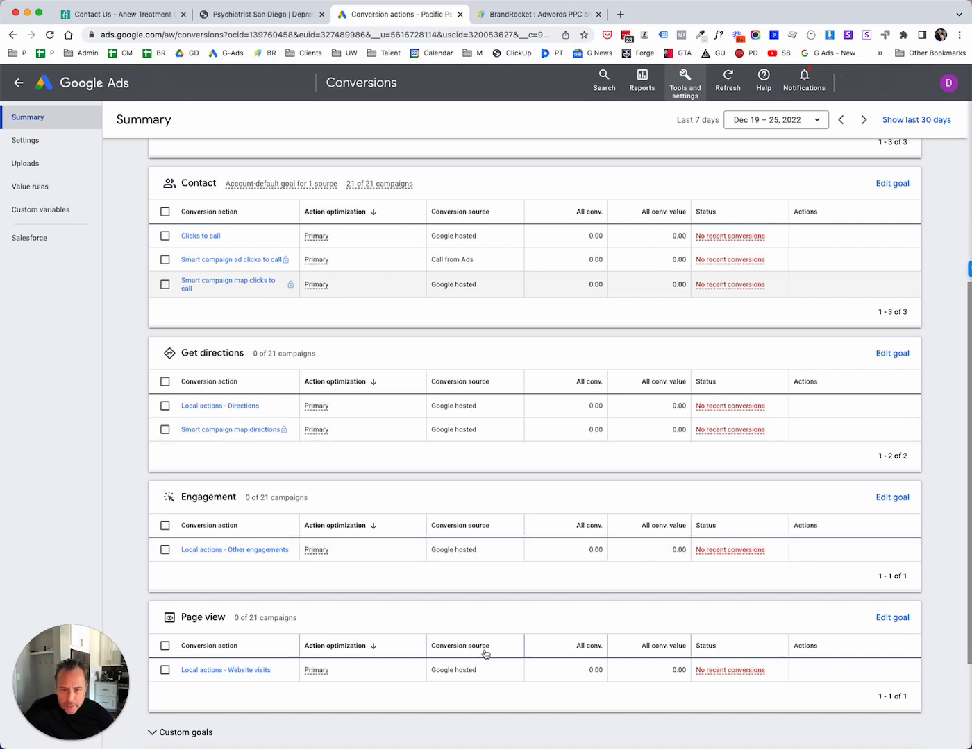
scroll(488, 478, down, 3)
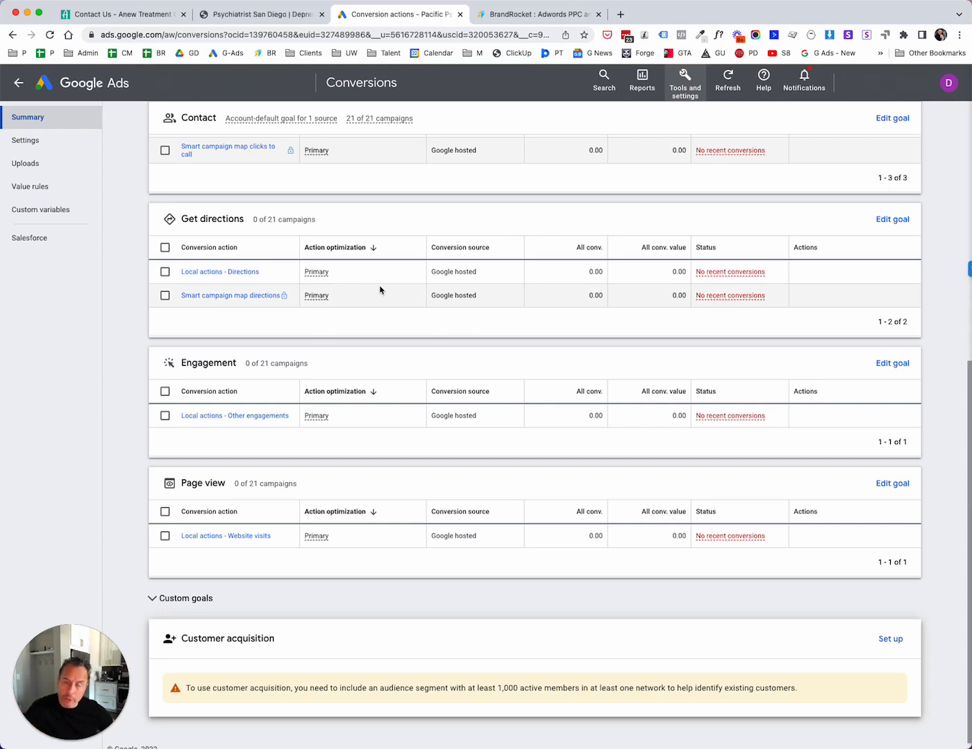
scroll(368, 392, up, 5)
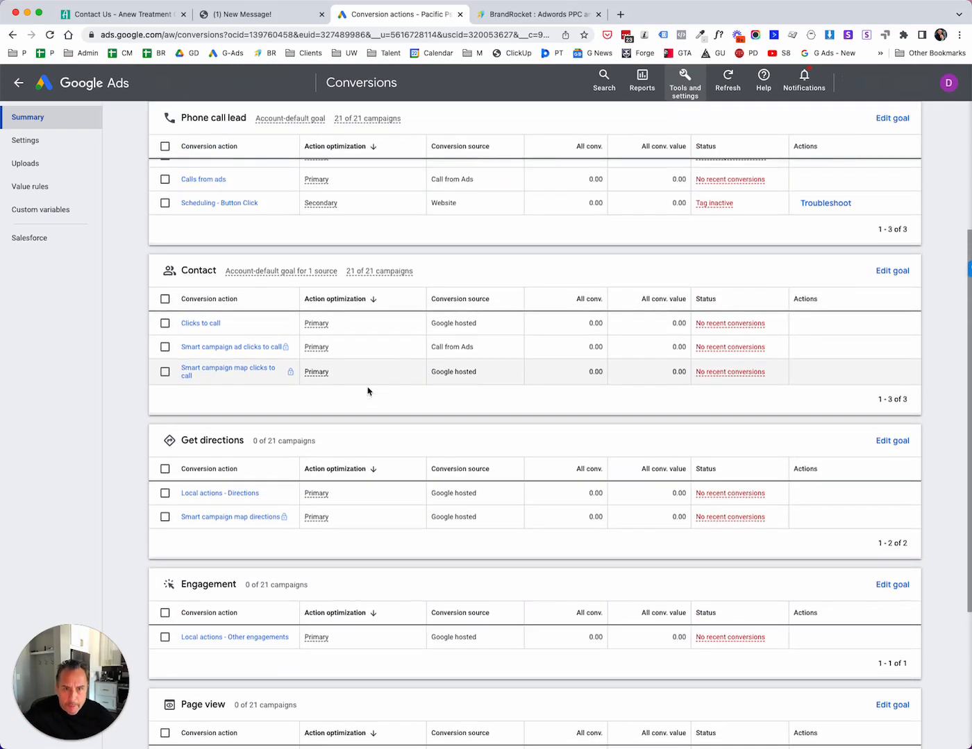
scroll(369, 391, up, 2)
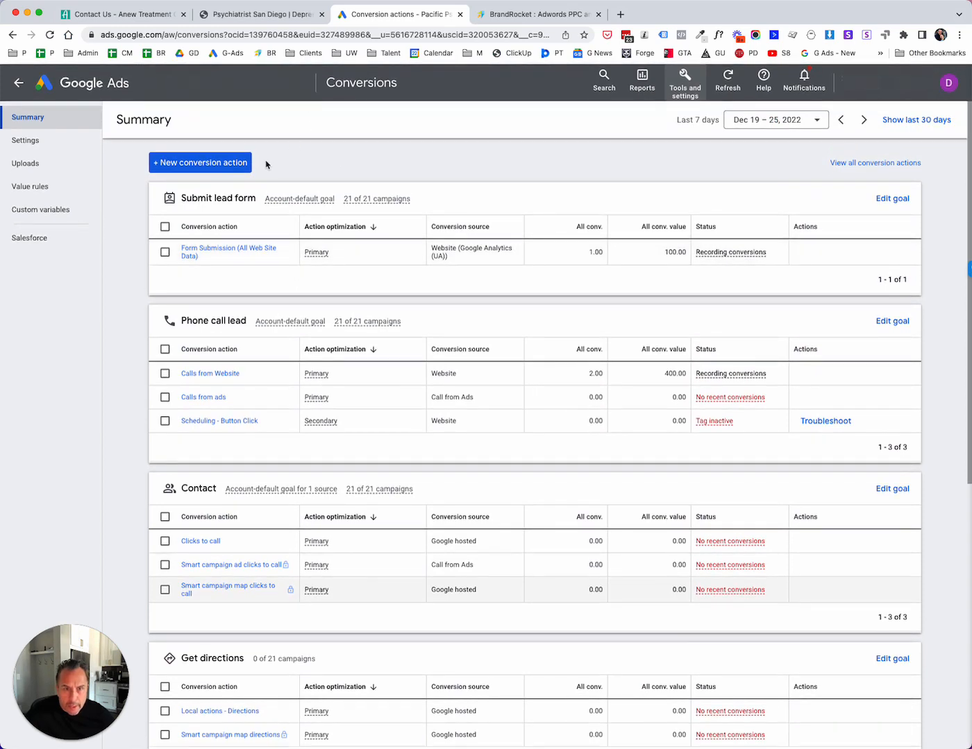
click(231, 166)
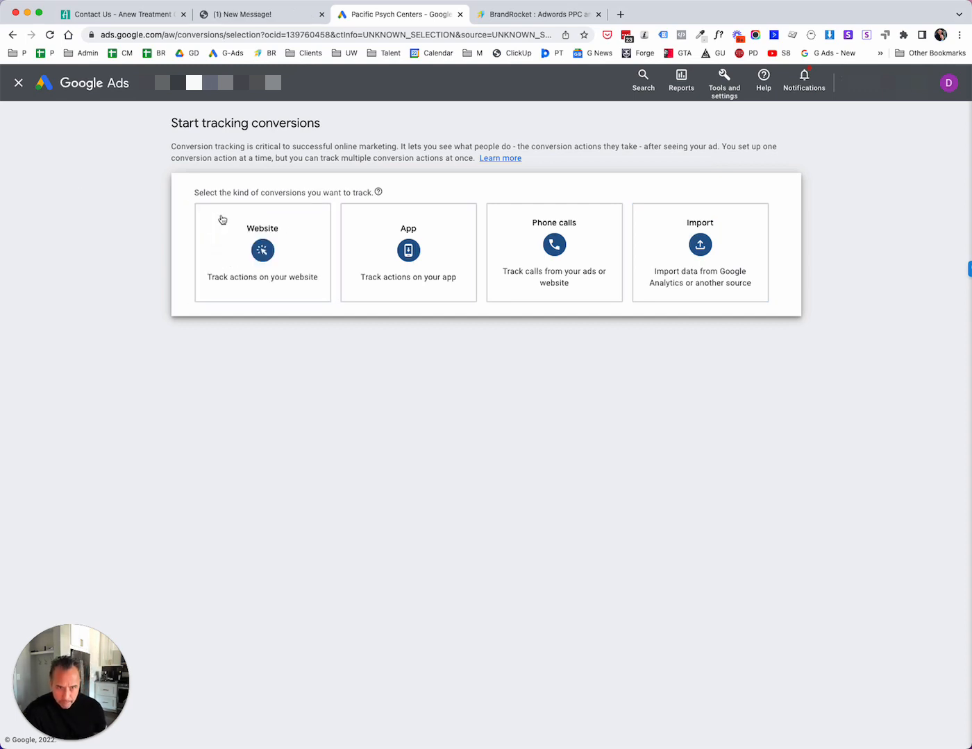
click(246, 222)
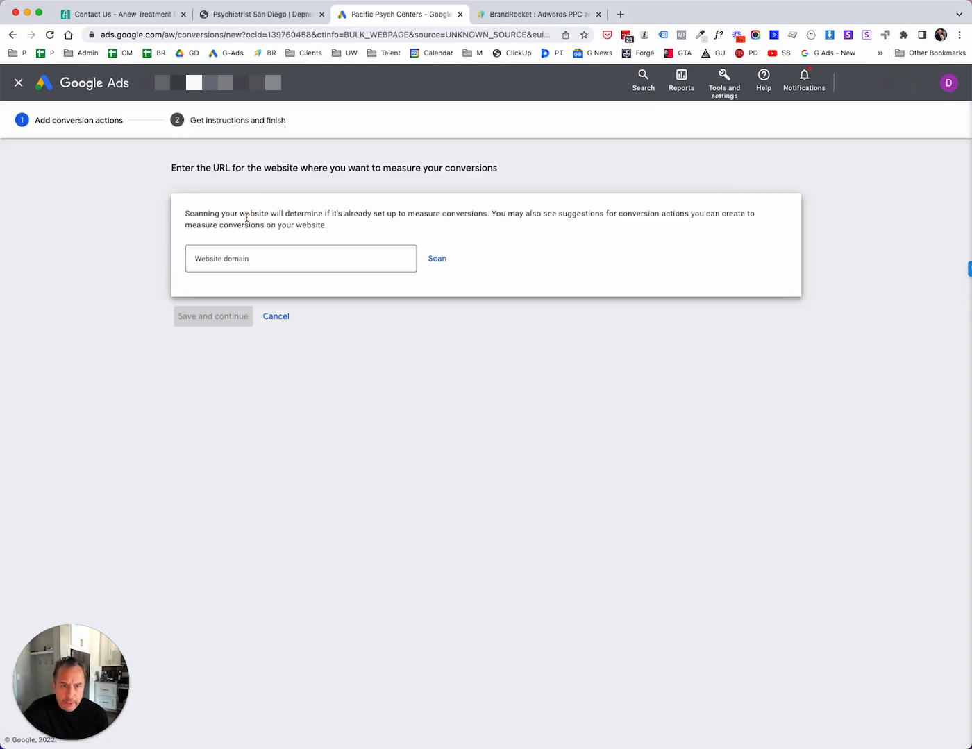
click(148, 15)
drag(202, 34, 104, 42)
key(super+c)
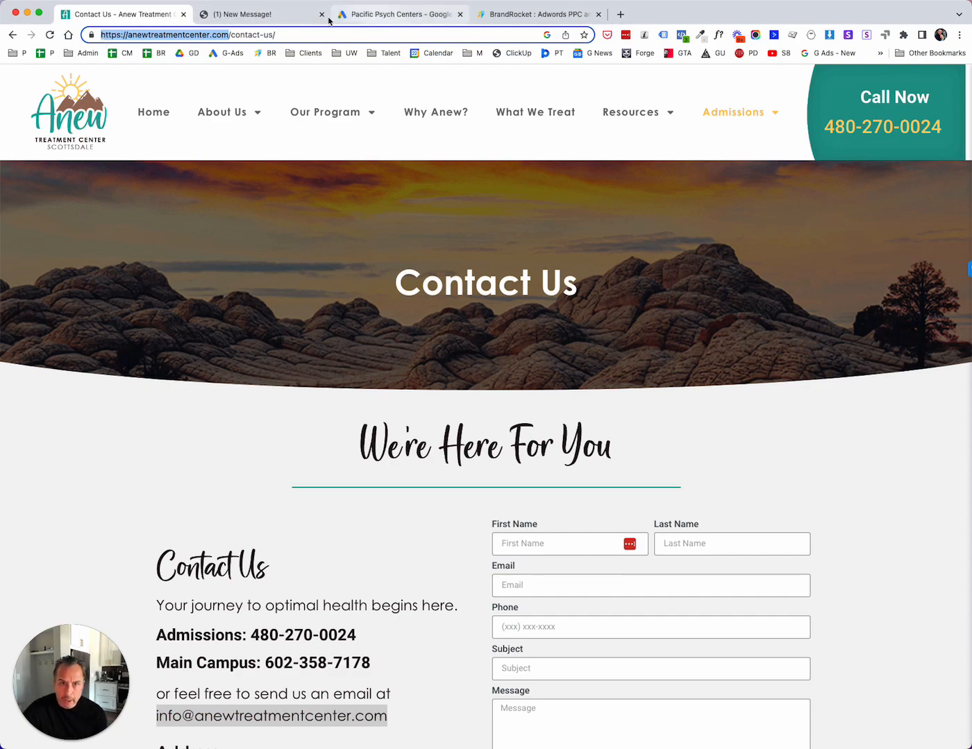
click(386, 15)
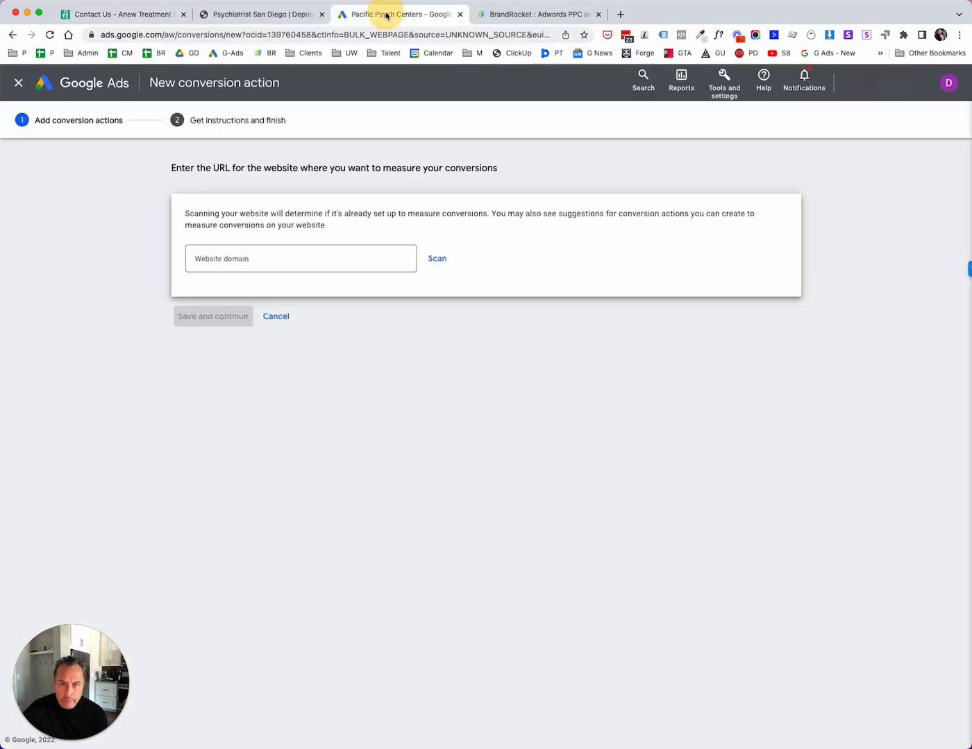
click(315, 257)
key(super+v)
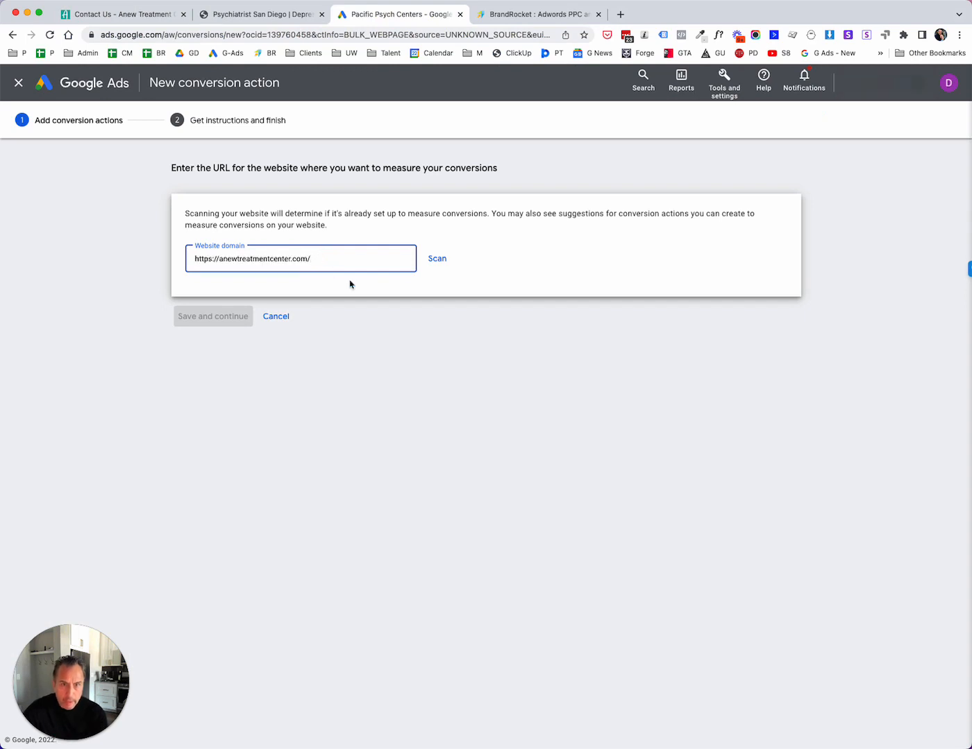
click(436, 264)
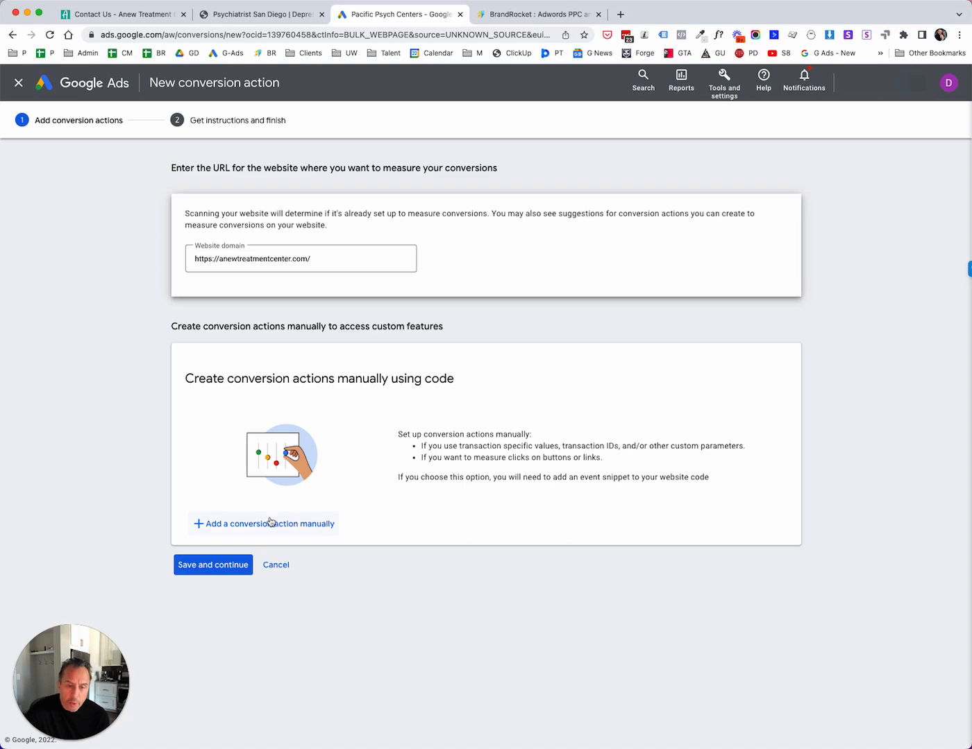
Step: Add a conversion action manually and set its goal category to Book appointment
click(311, 526)
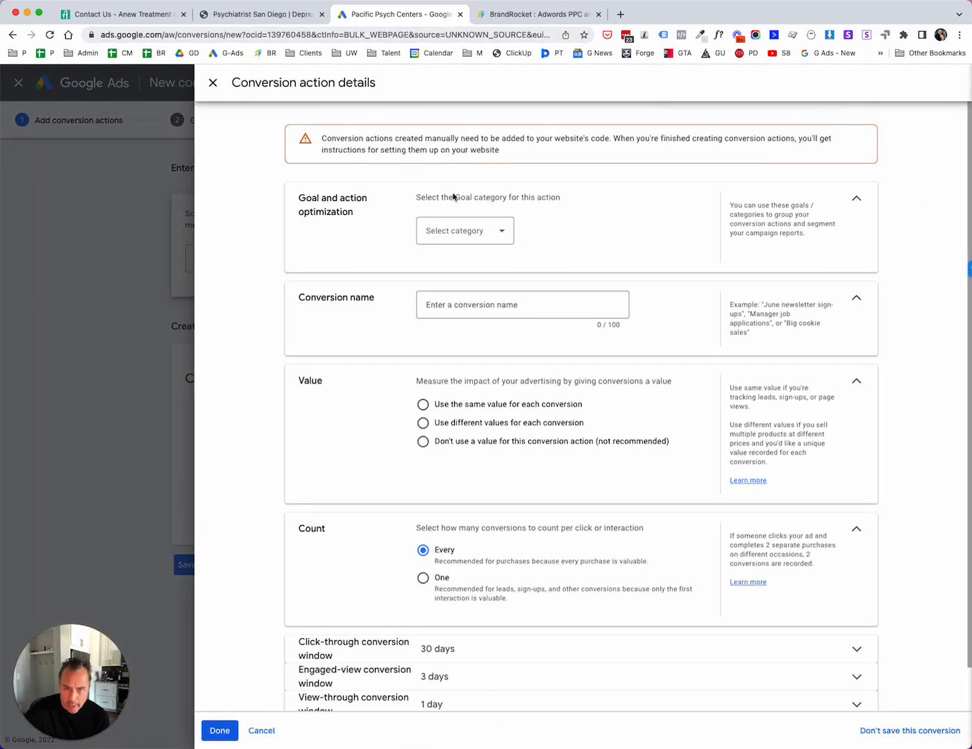
click(500, 231)
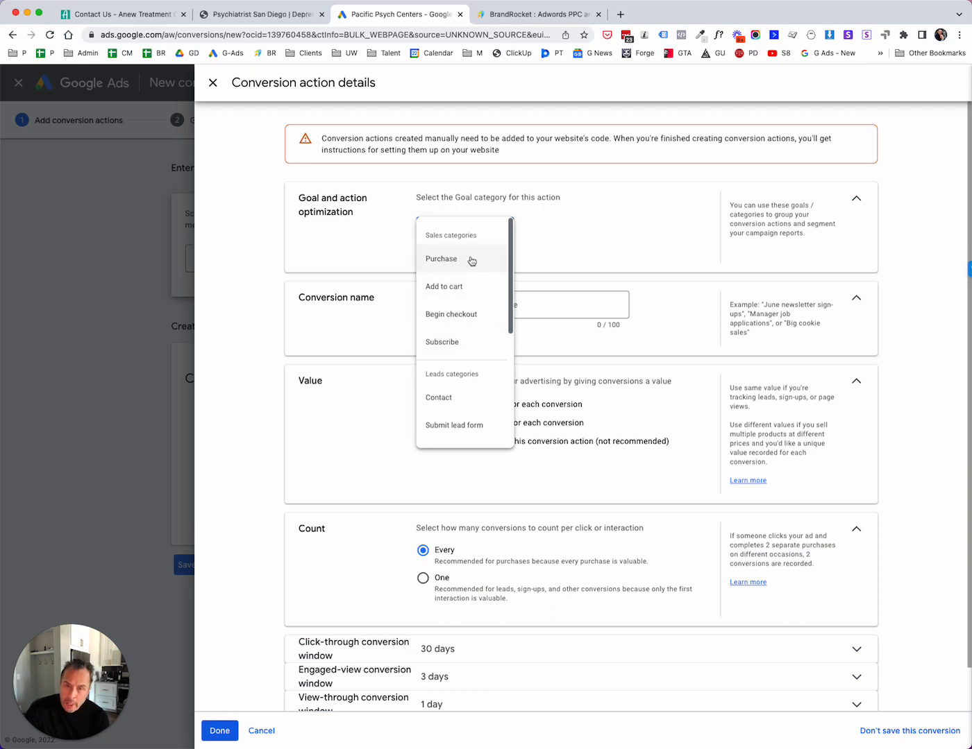
scroll(477, 281, down, 3)
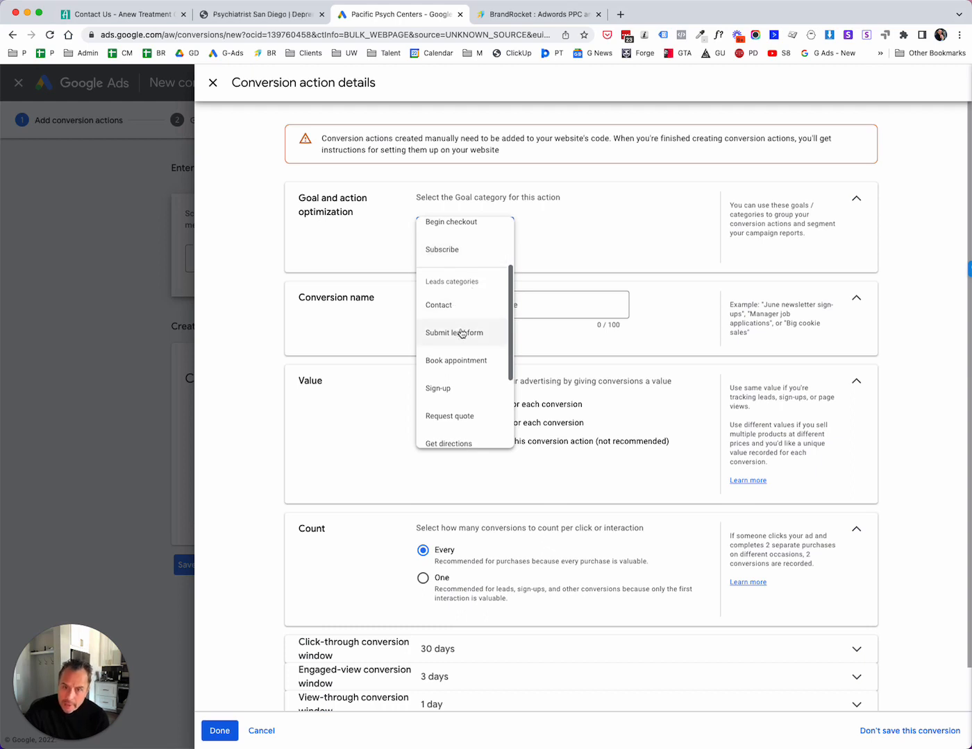
scroll(461, 333, down, 1)
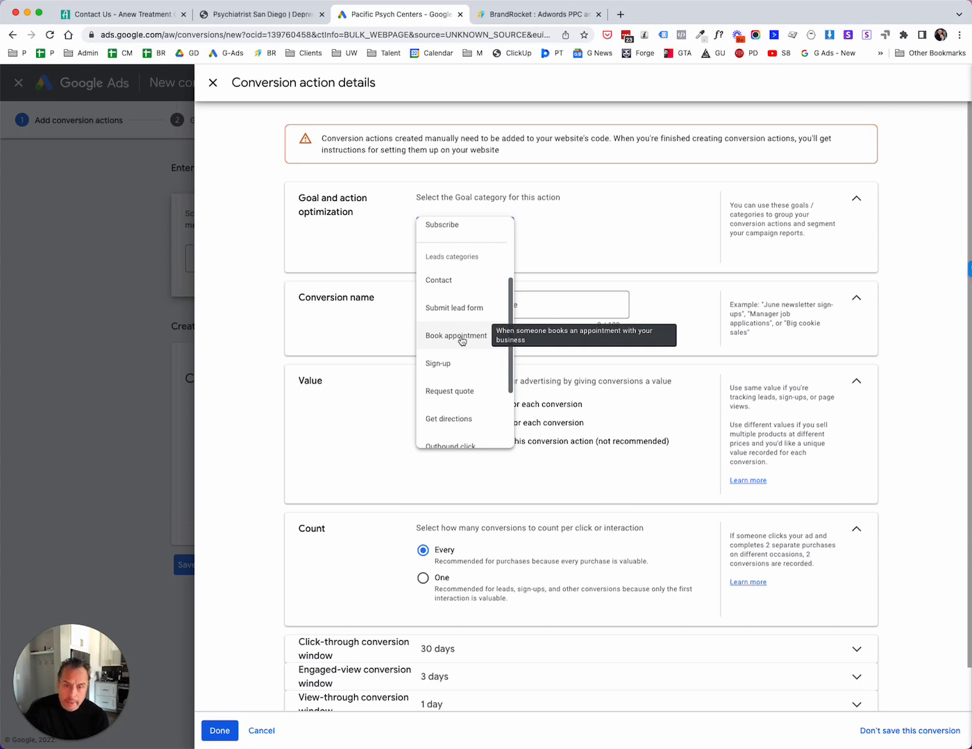
scroll(459, 363, down, 1)
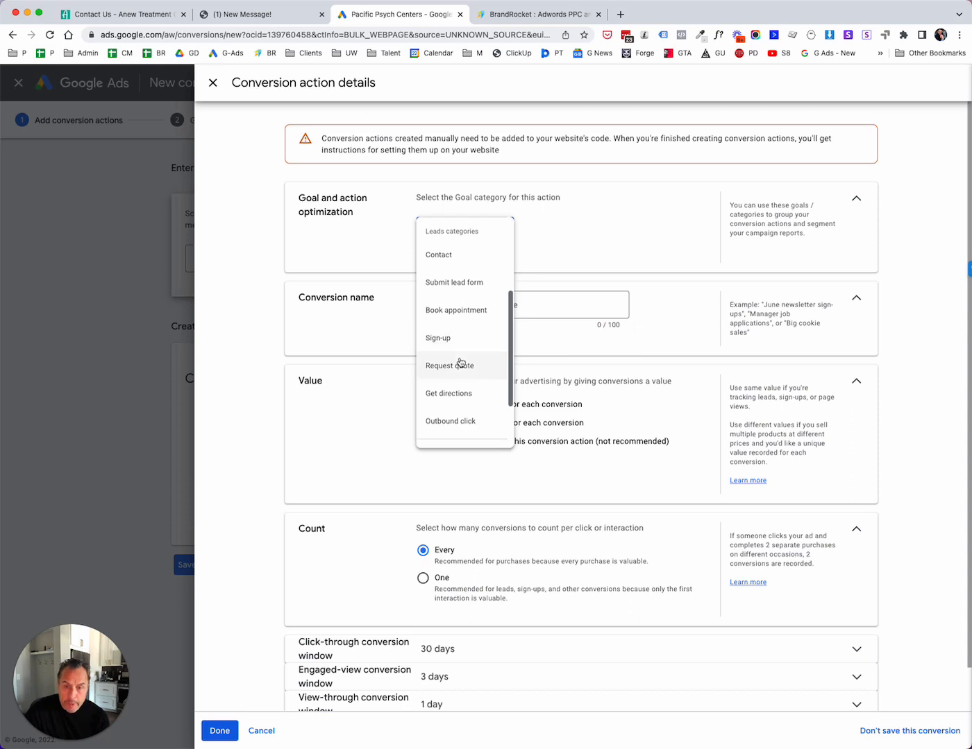
scroll(461, 367, down, 1)
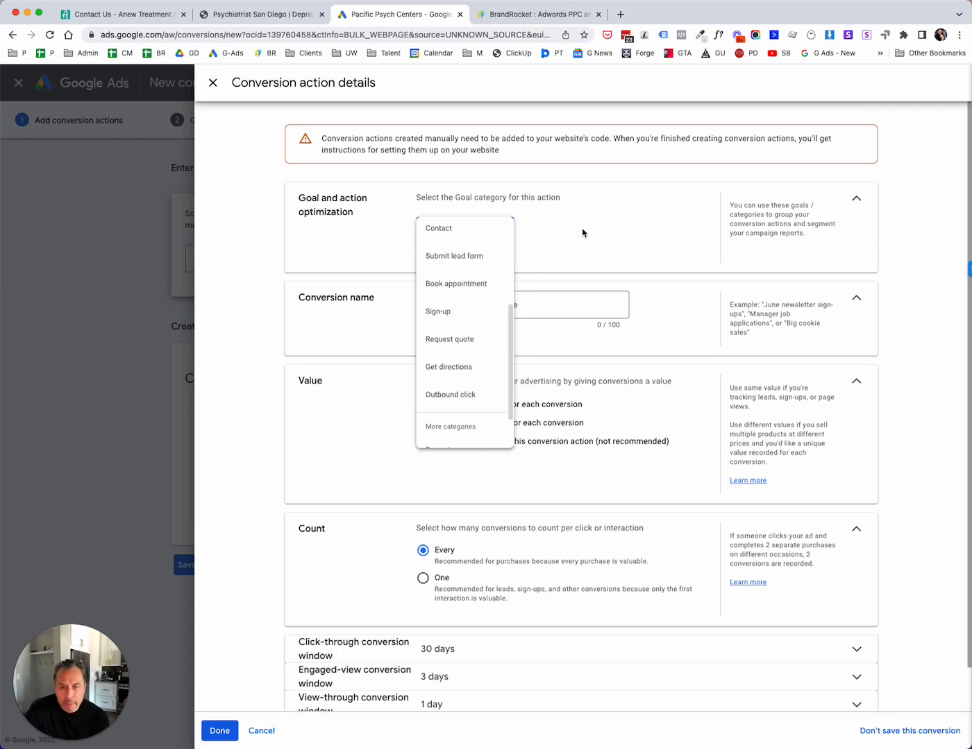
click(586, 305)
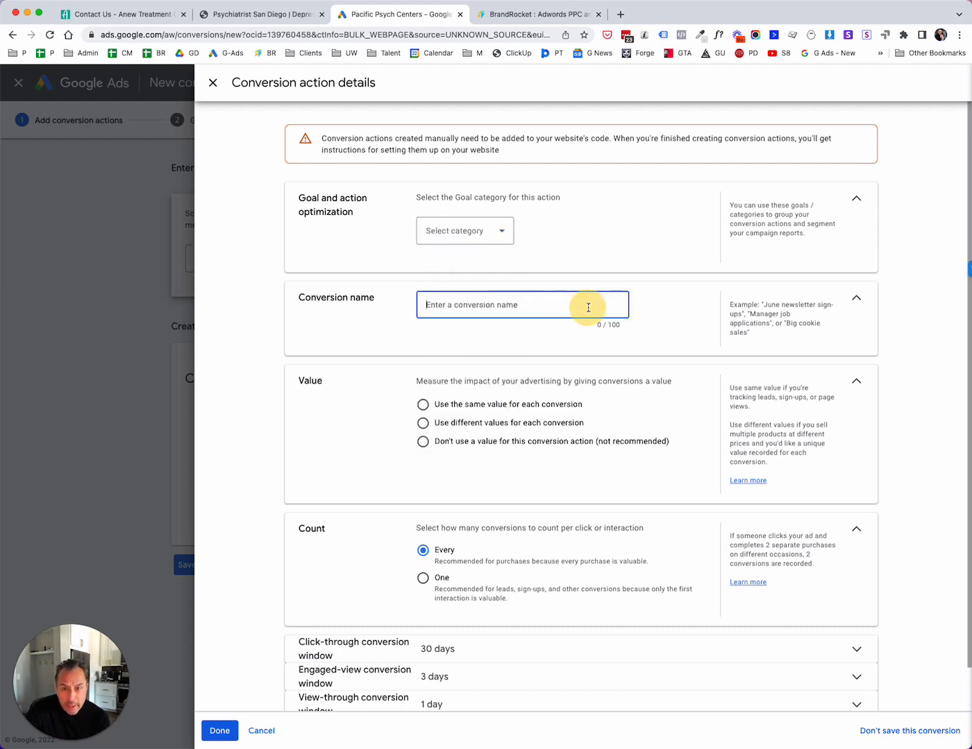
click(501, 237)
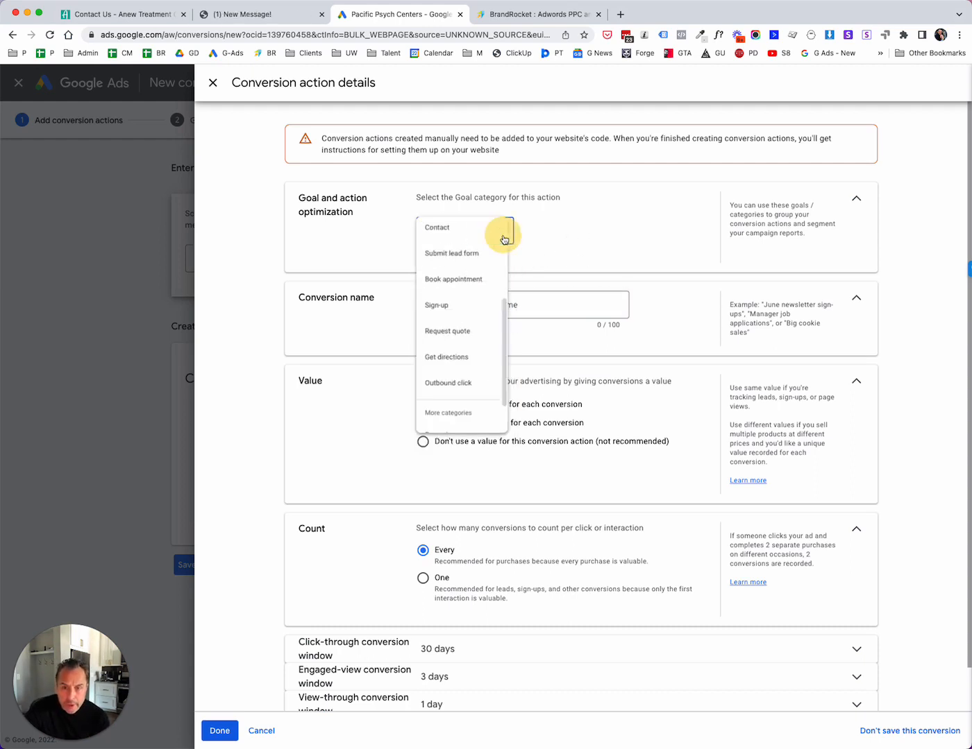
click(469, 284)
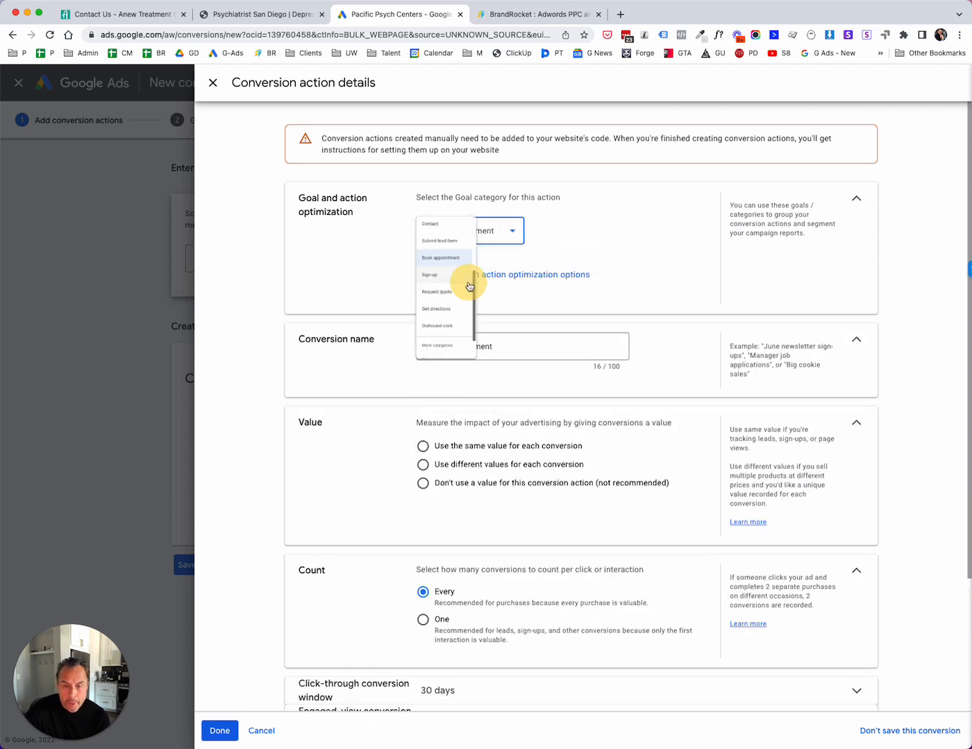
click(498, 352)
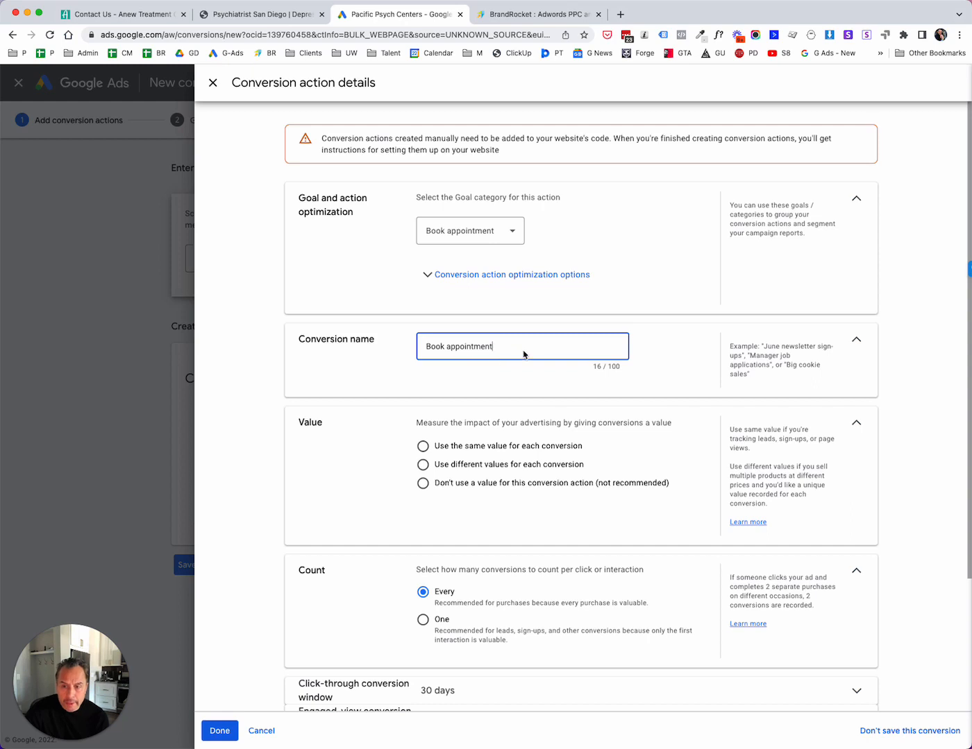
Step: Use the same value of 100 US dollars for each conversion and set the count to One
scroll(507, 347, down, 2)
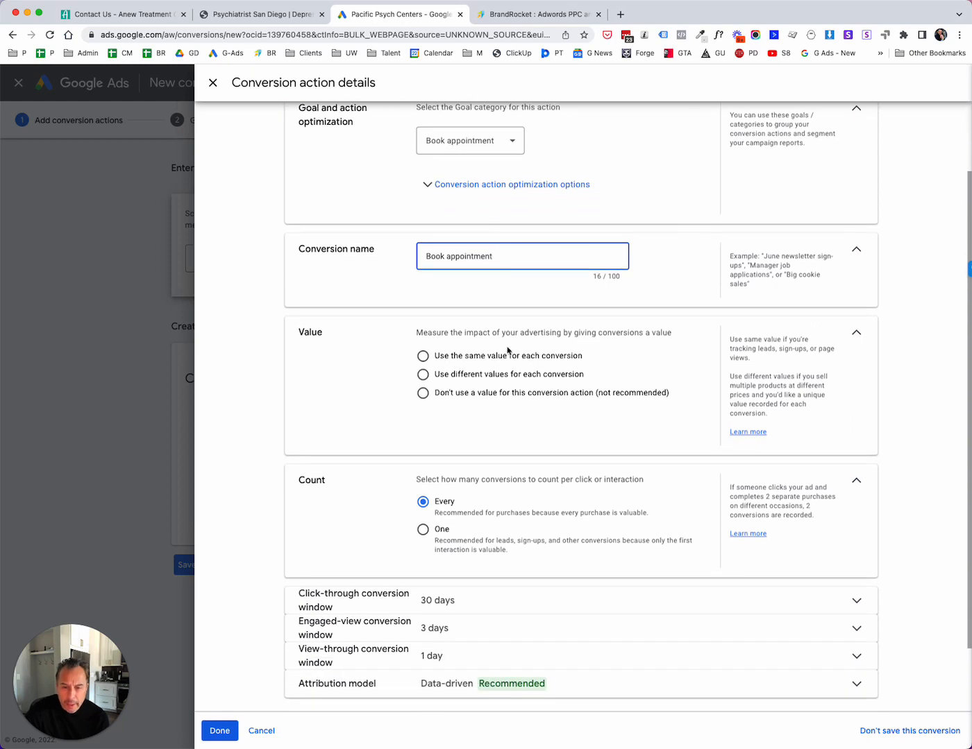
click(423, 356)
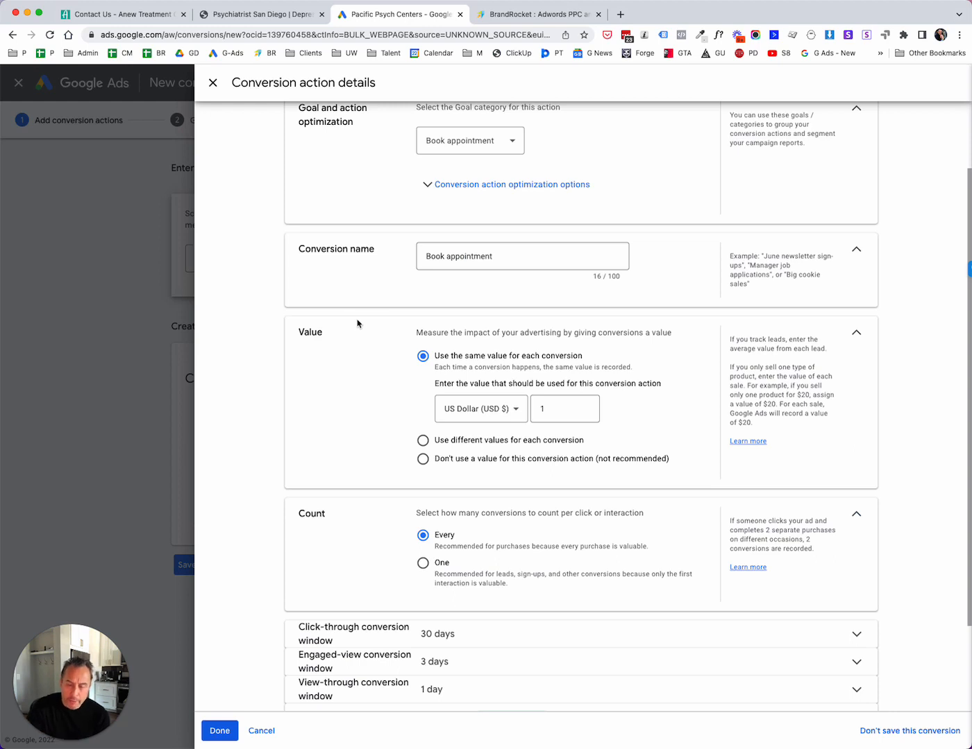
click(555, 410)
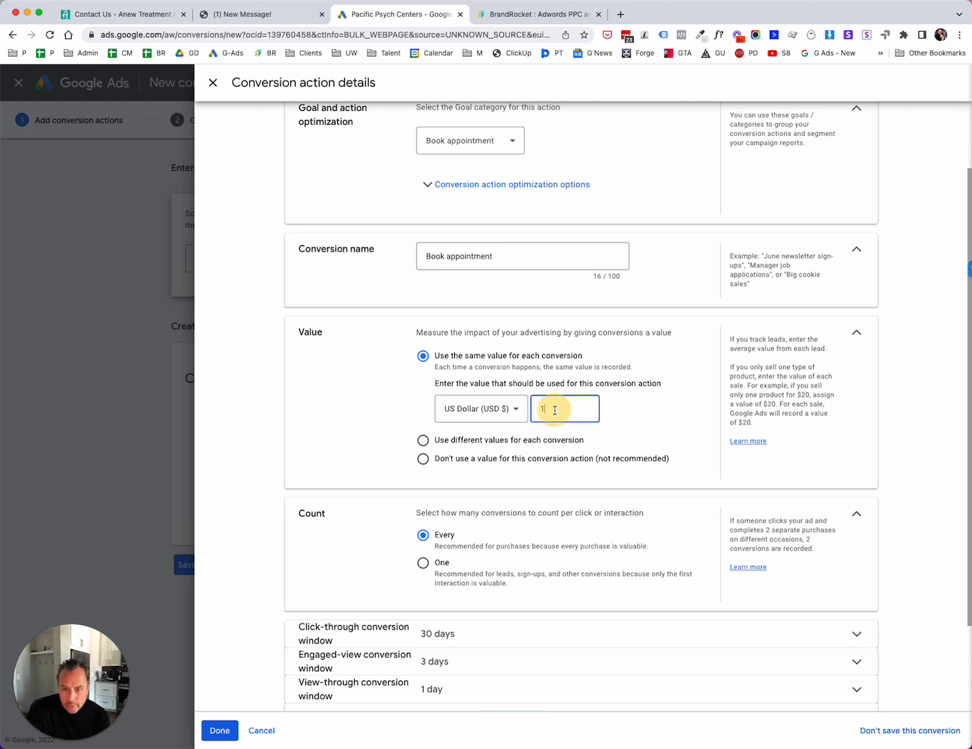
text(100)
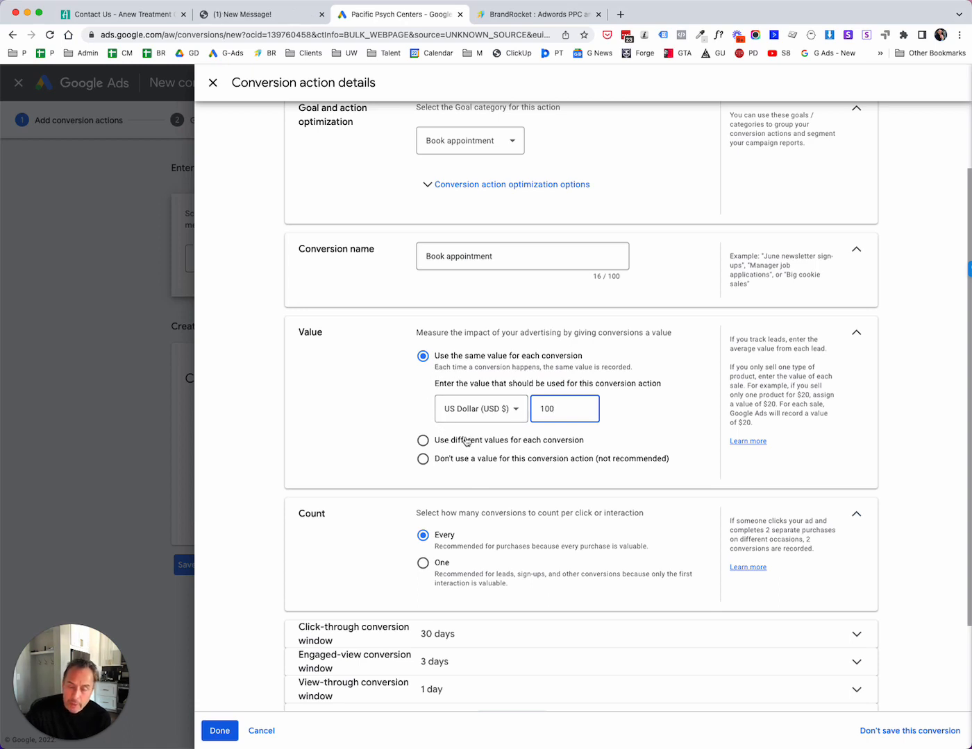
scroll(489, 466, down, 3)
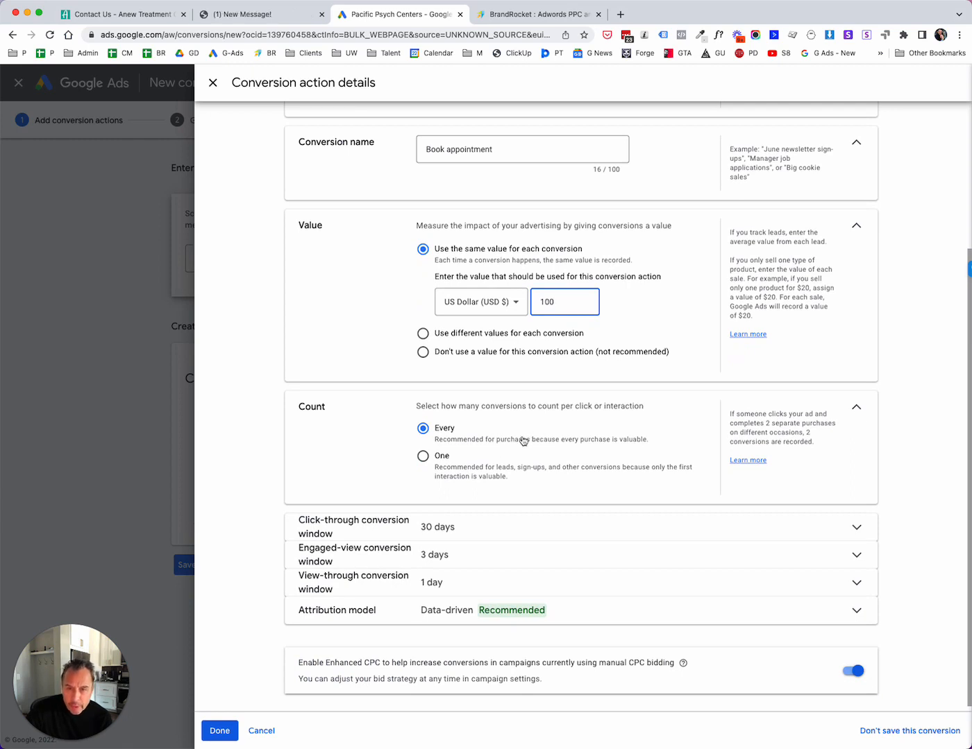
click(423, 458)
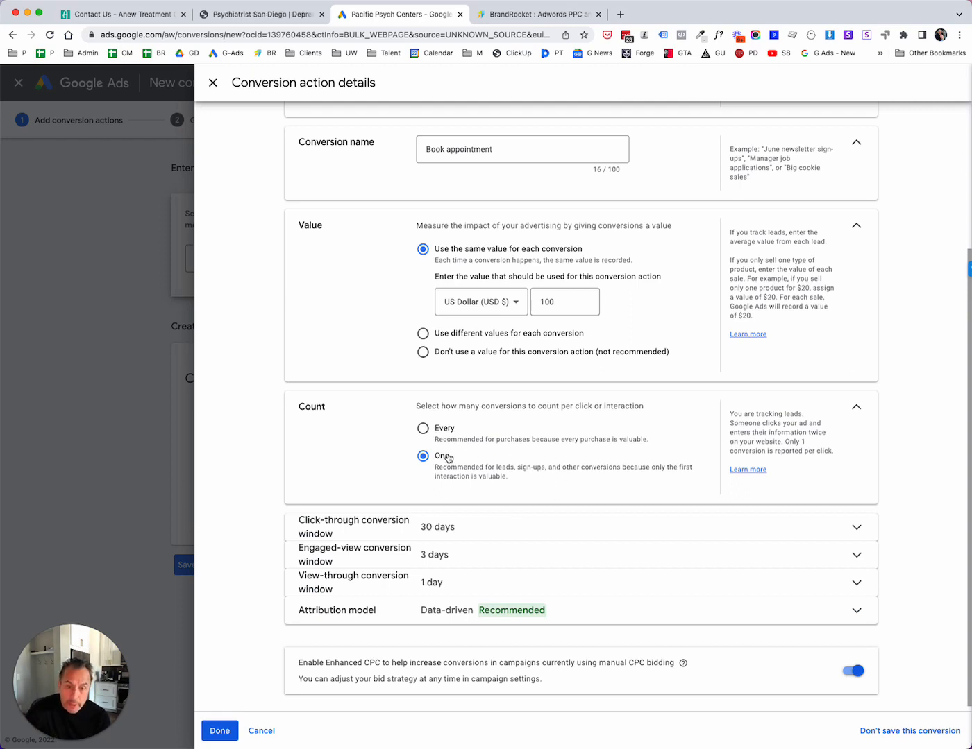
Step: Set the click-through conversion window of the Book appointment action to 90 days
scroll(554, 472, down, 1)
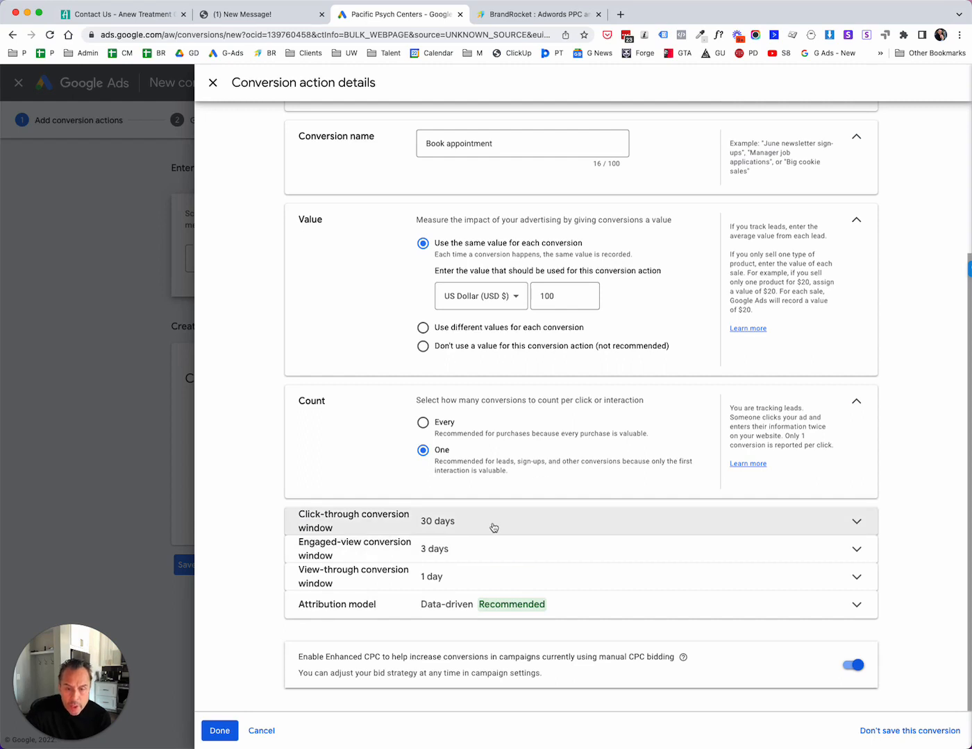
click(492, 526)
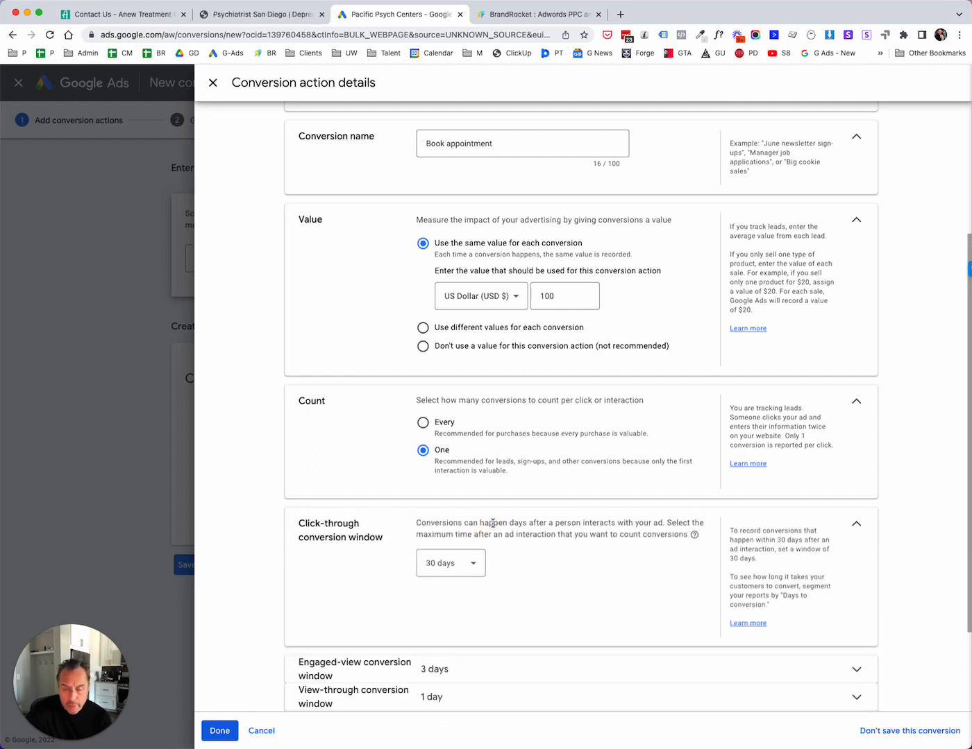
scroll(494, 525, down, 3)
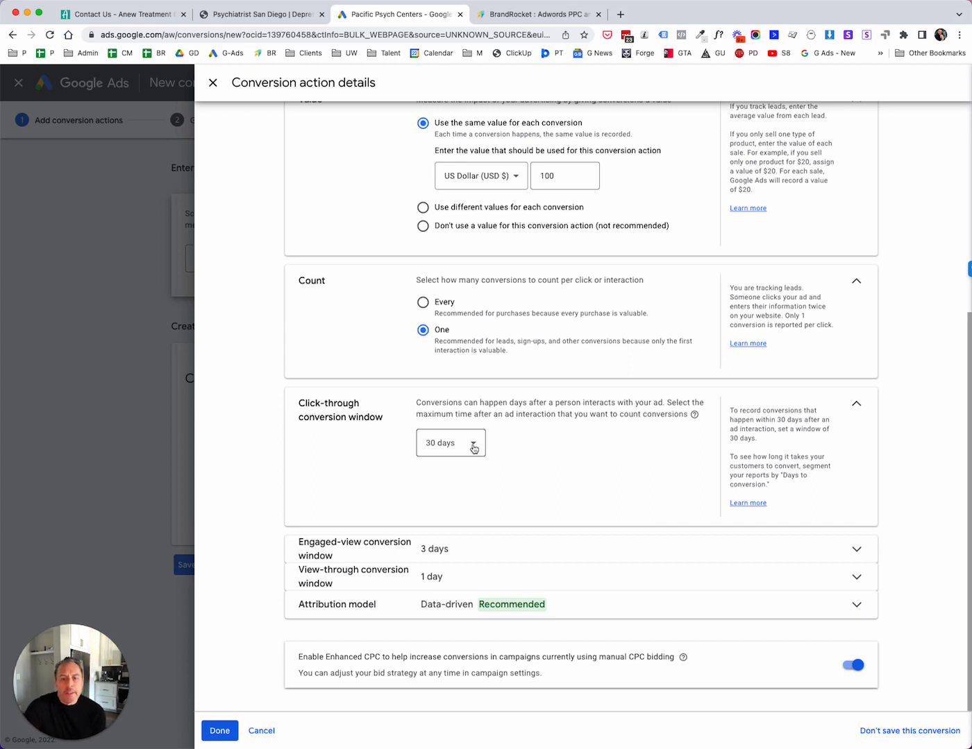
click(474, 449)
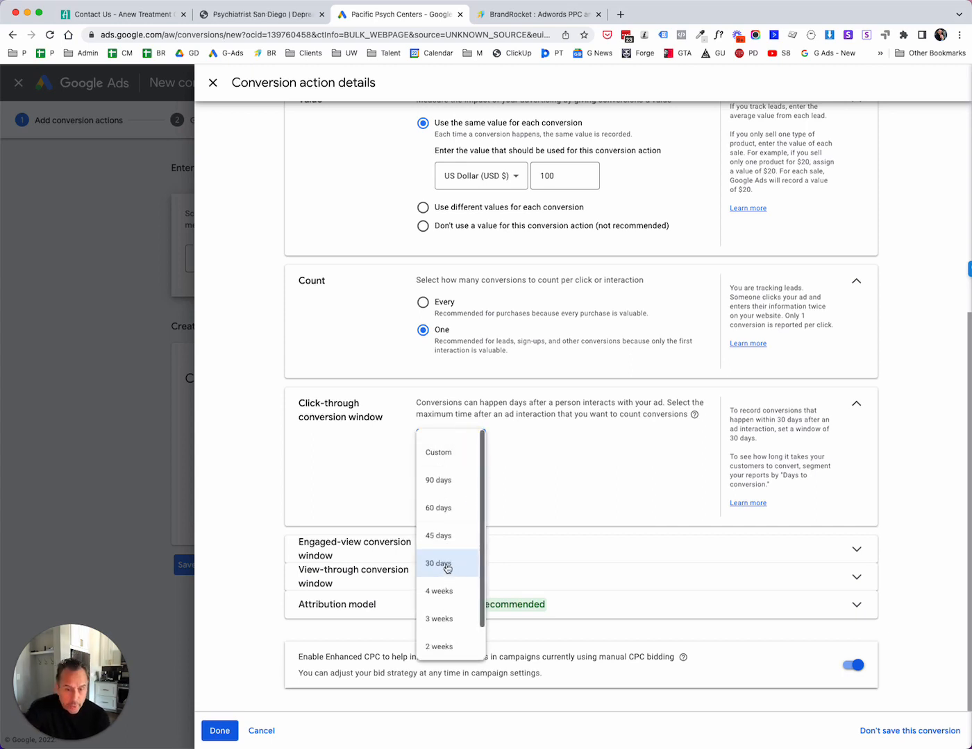
click(438, 482)
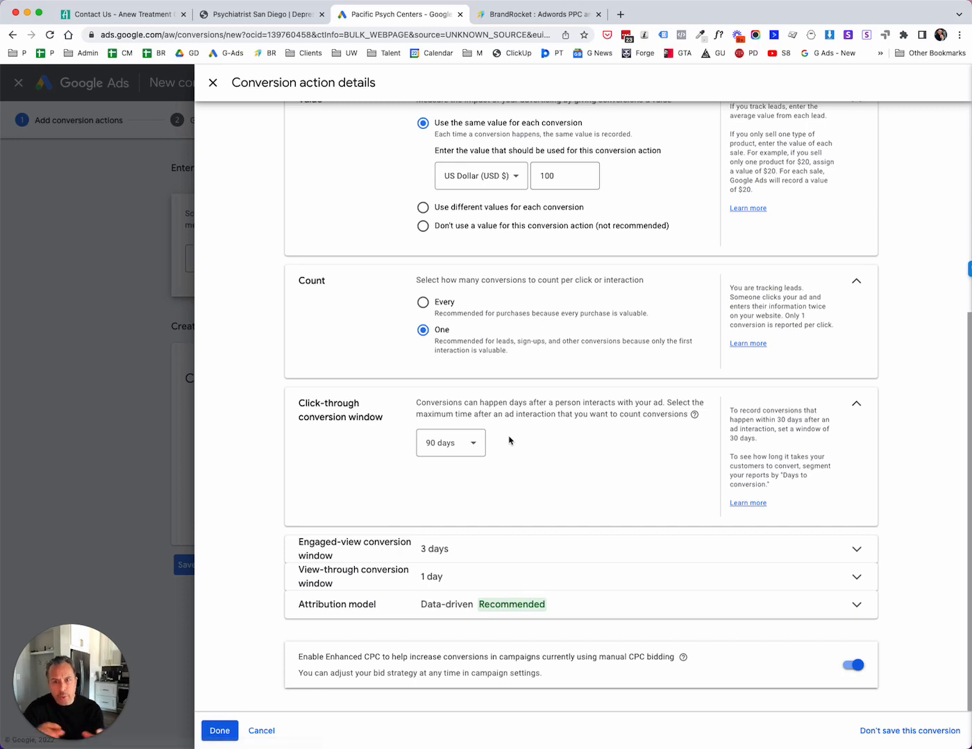
click(467, 448)
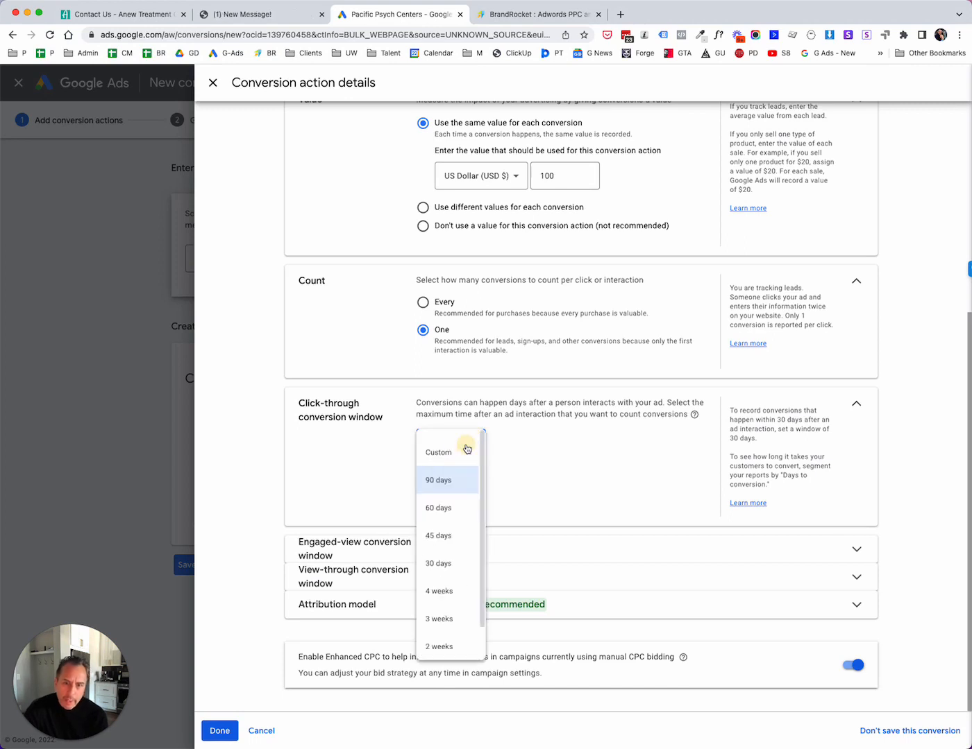
click(555, 482)
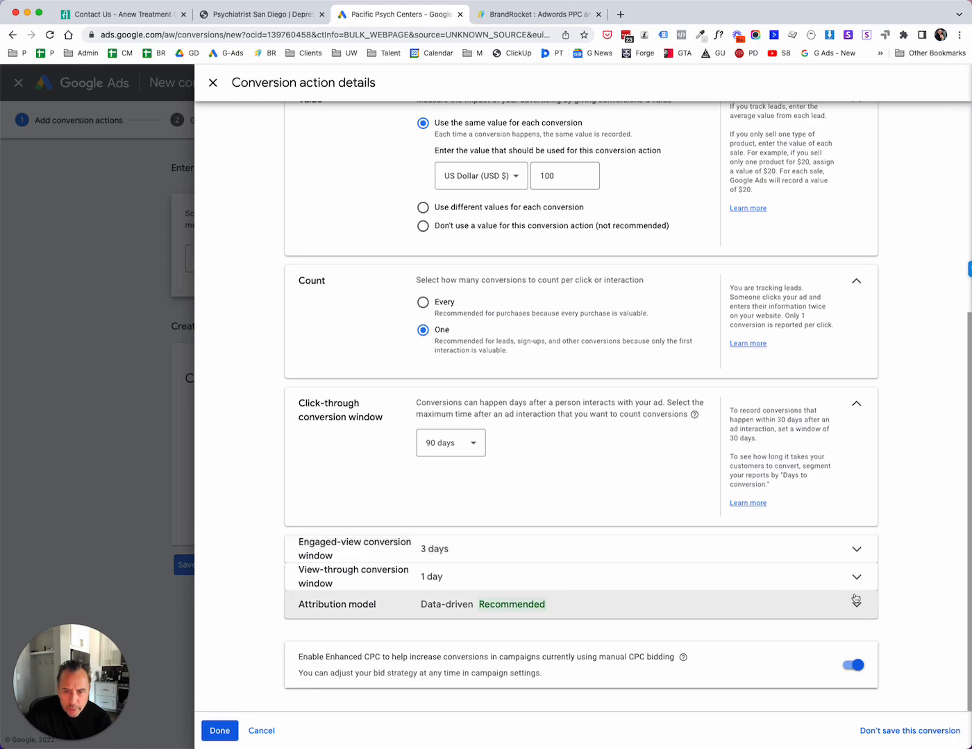
Step: Expand and review the engaged-view and view-through conversion window settings
click(852, 551)
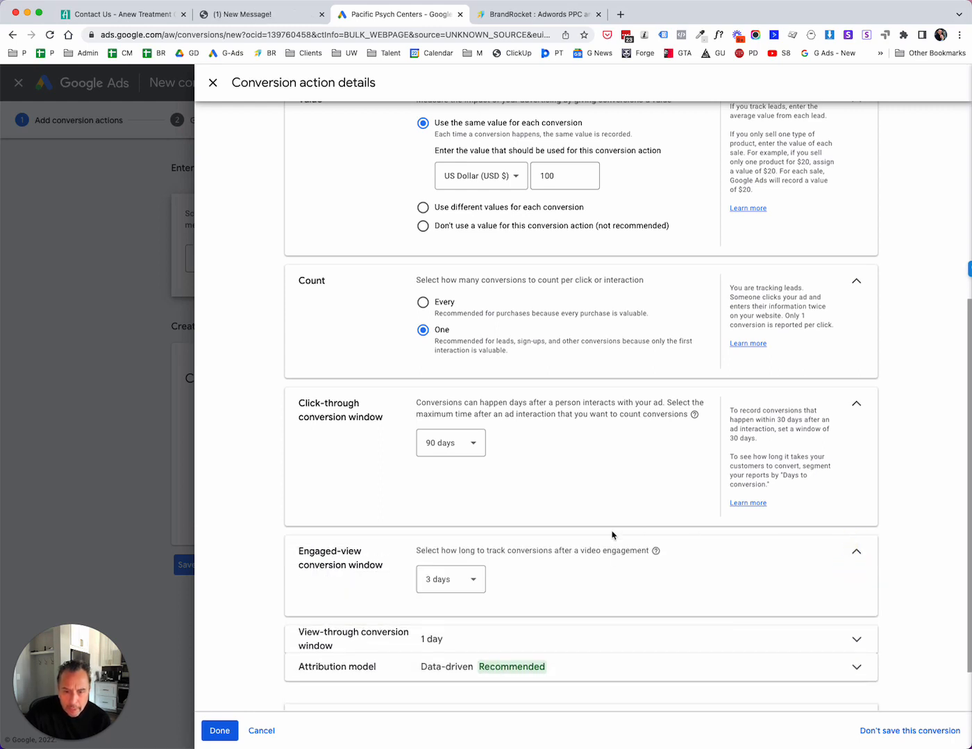
scroll(518, 577, down, 1)
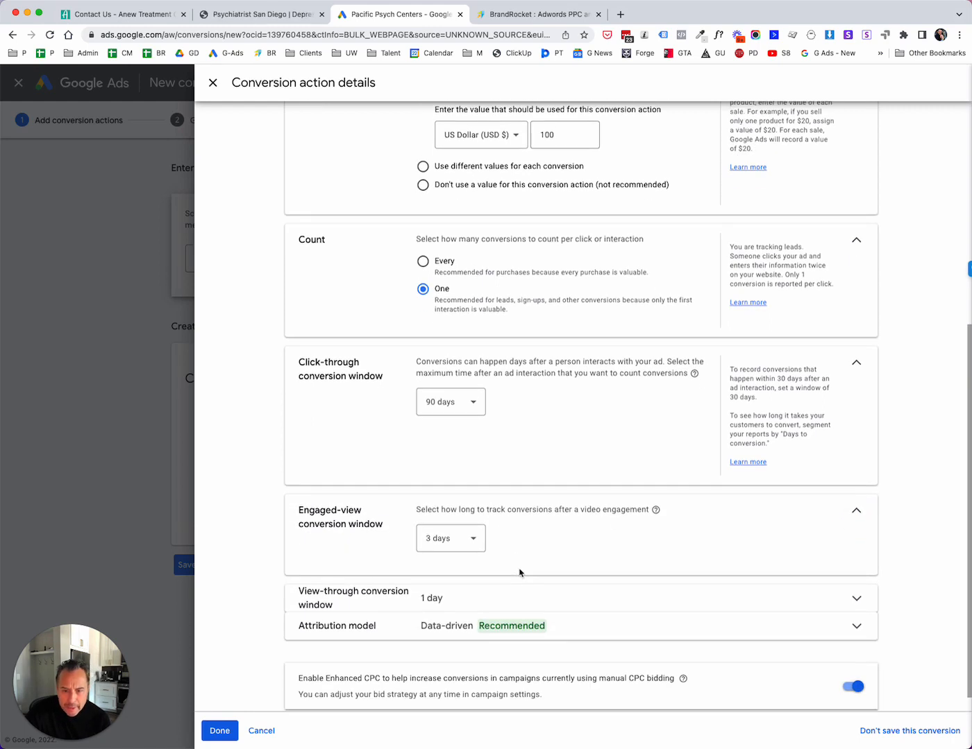
scroll(590, 517, down, 1)
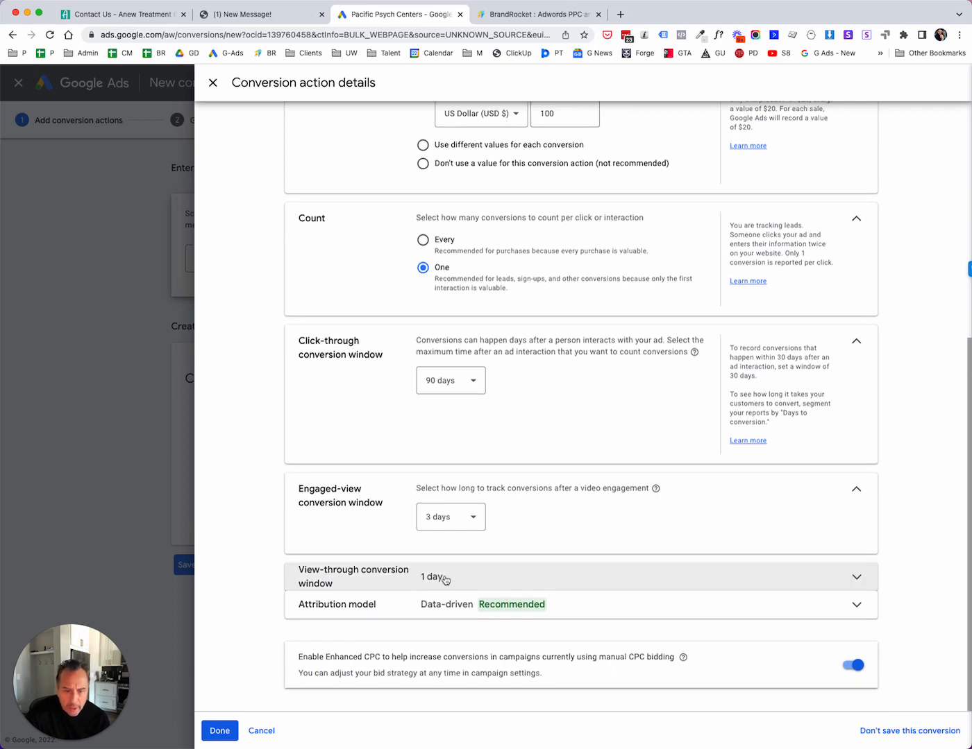
click(603, 577)
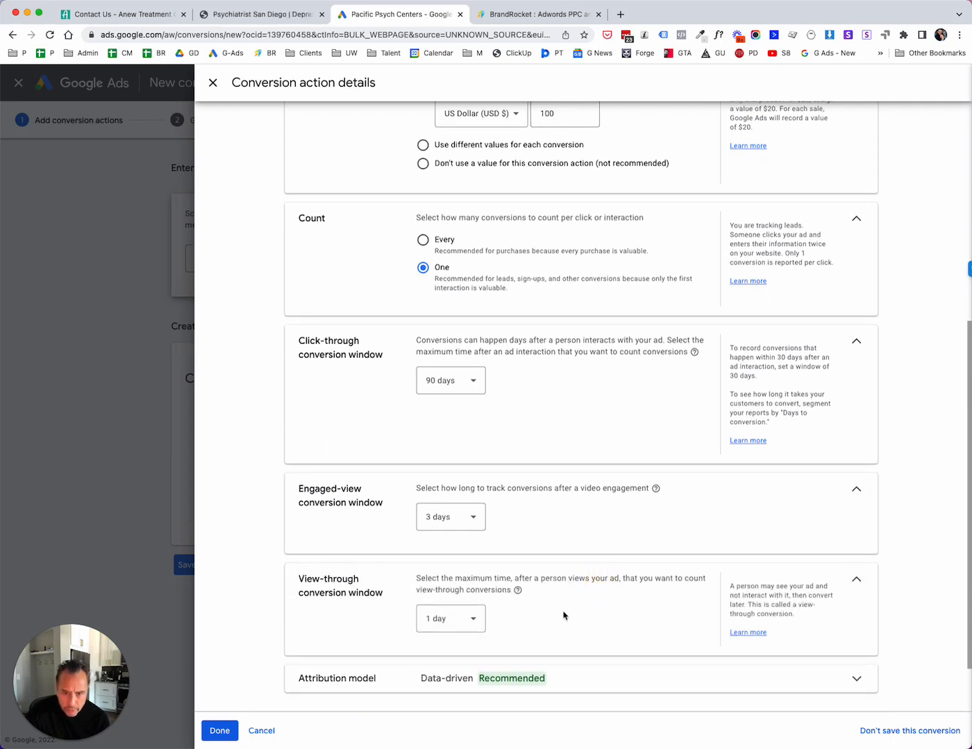
scroll(610, 602, down, 1)
scroll(610, 601, down, 1)
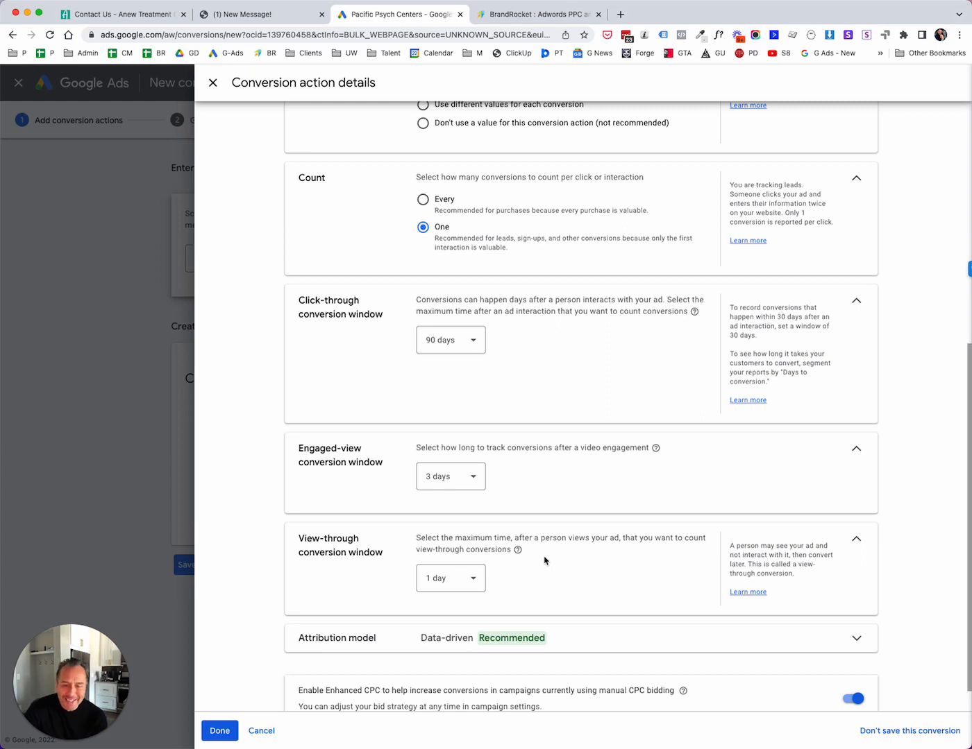
scroll(555, 531, down, 1)
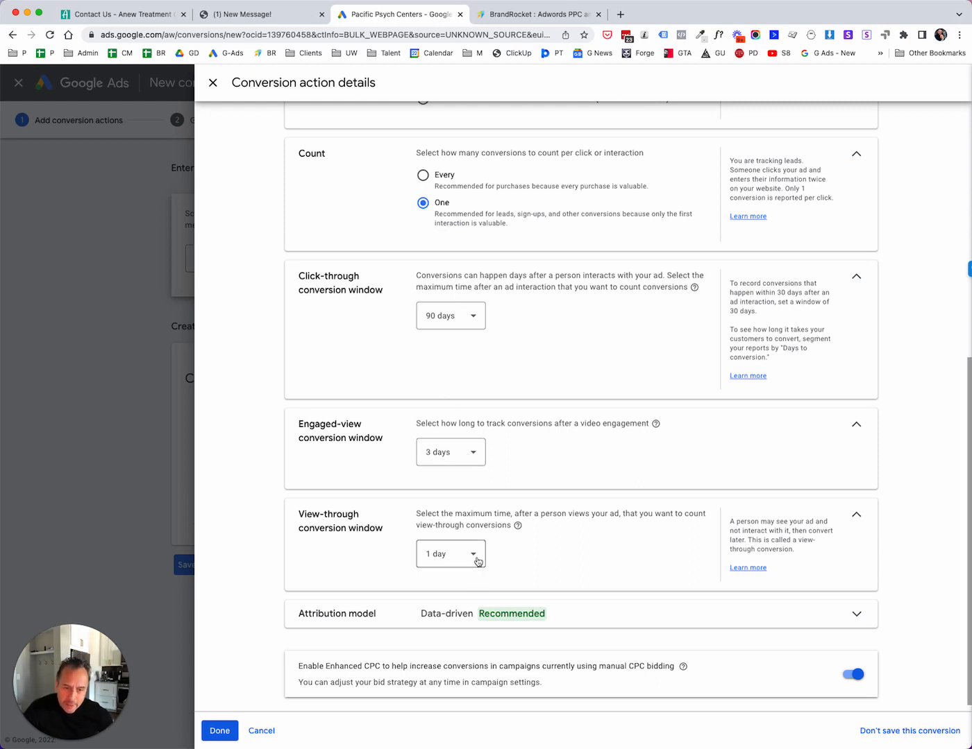
scroll(574, 514, down, 1)
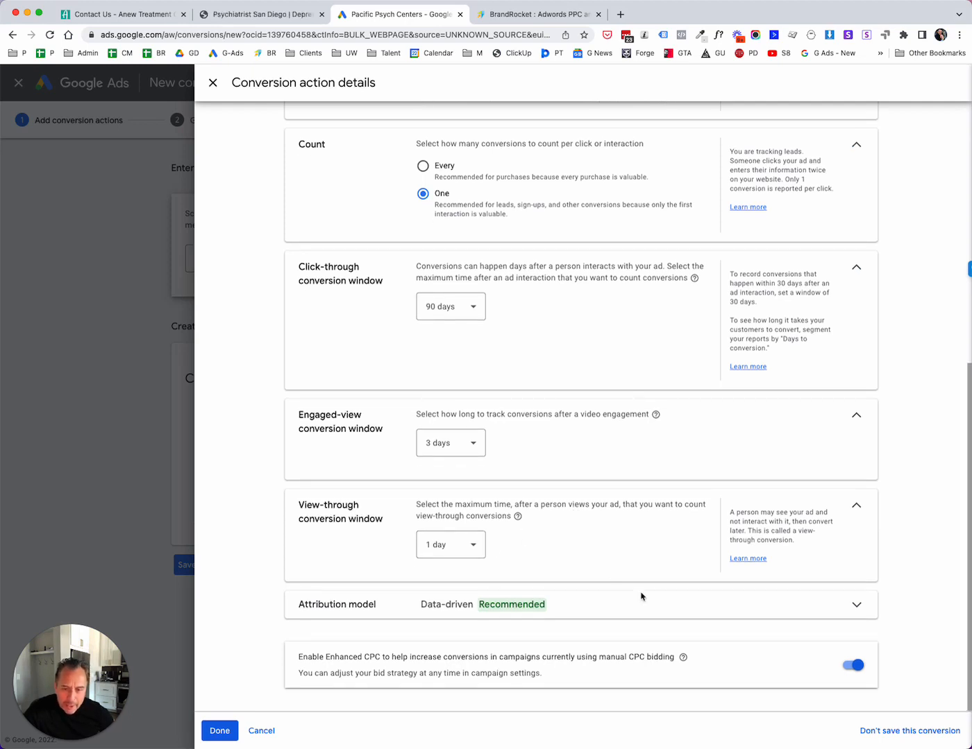
Step: Expand the attribution model setting and examine the available models, including the explanation of Data-driven, without changing the selection
click(858, 605)
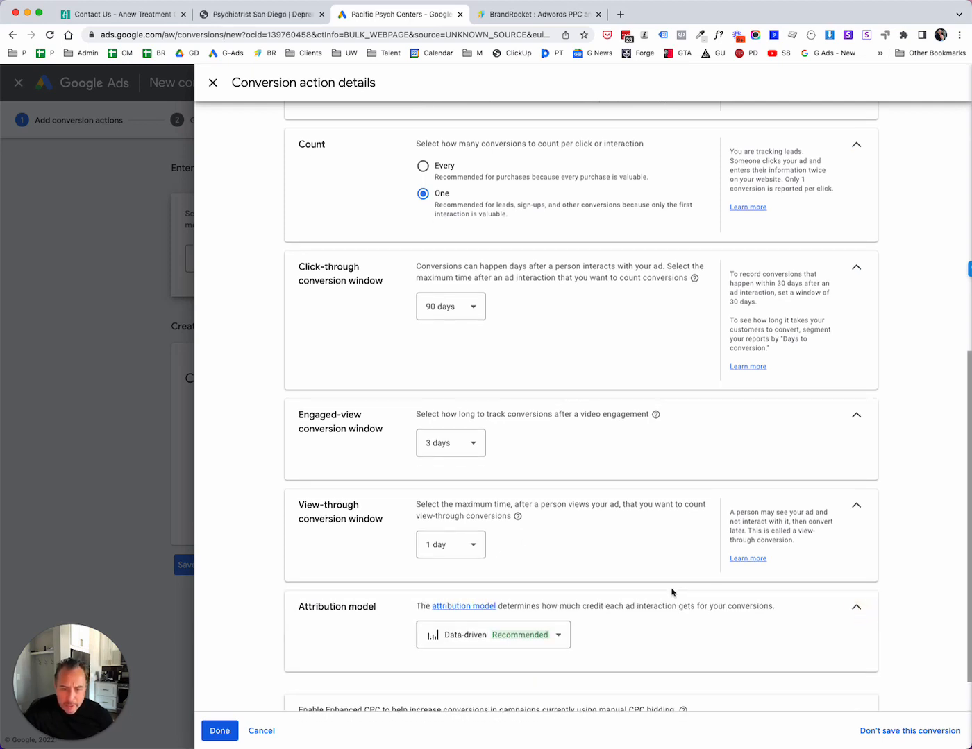
scroll(673, 594, down, 2)
click(564, 586)
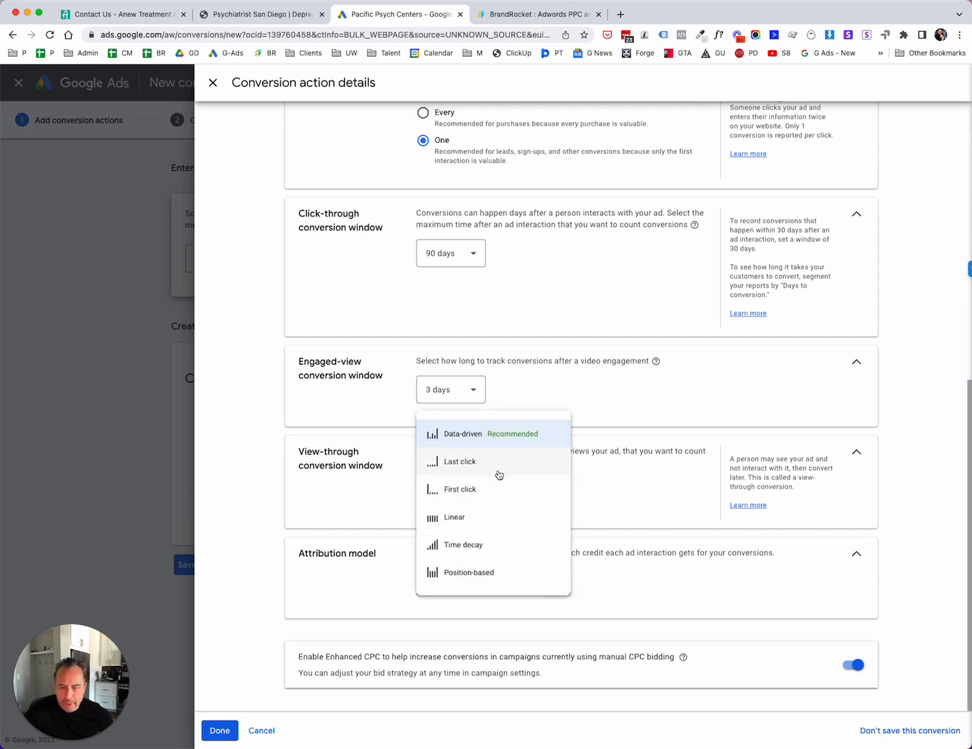
mouse_move(500, 469)
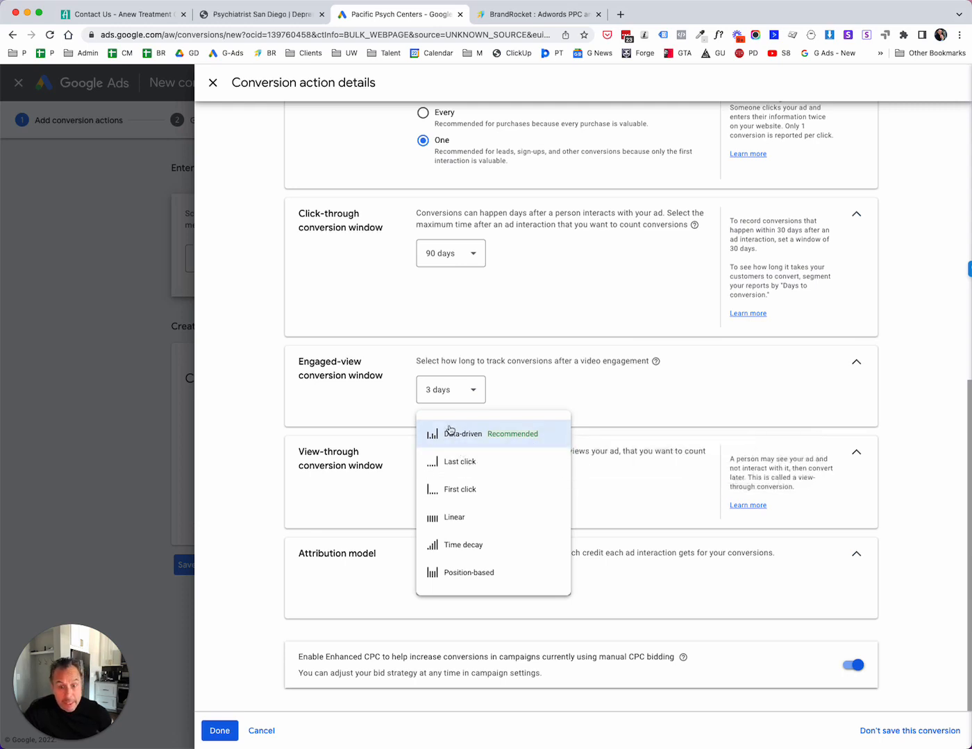
mouse_move(483, 434)
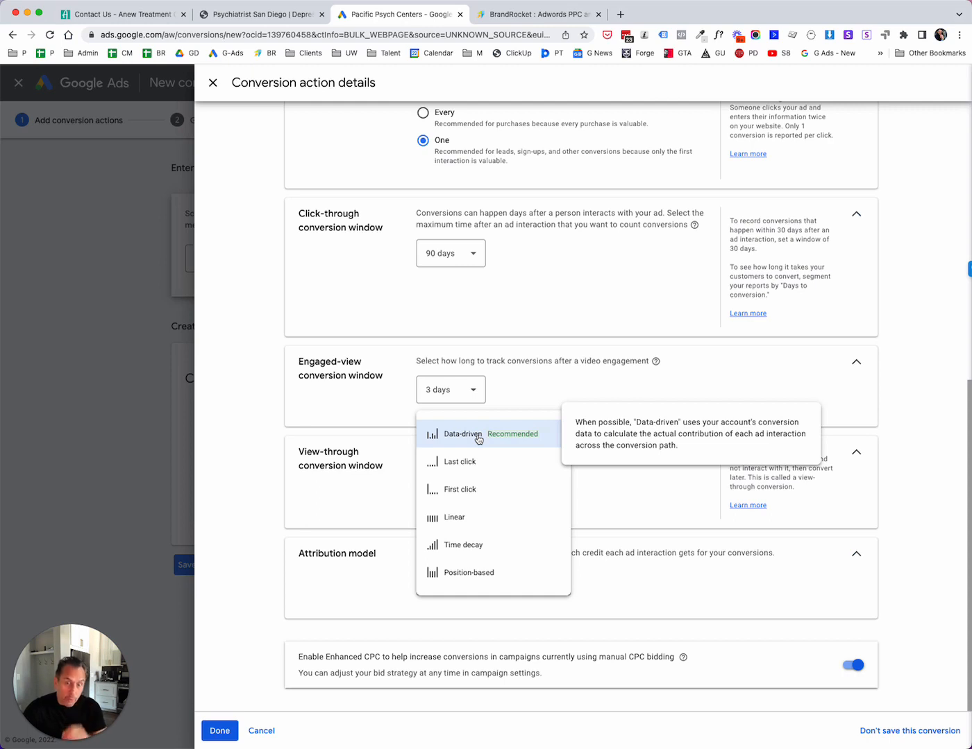
click(893, 551)
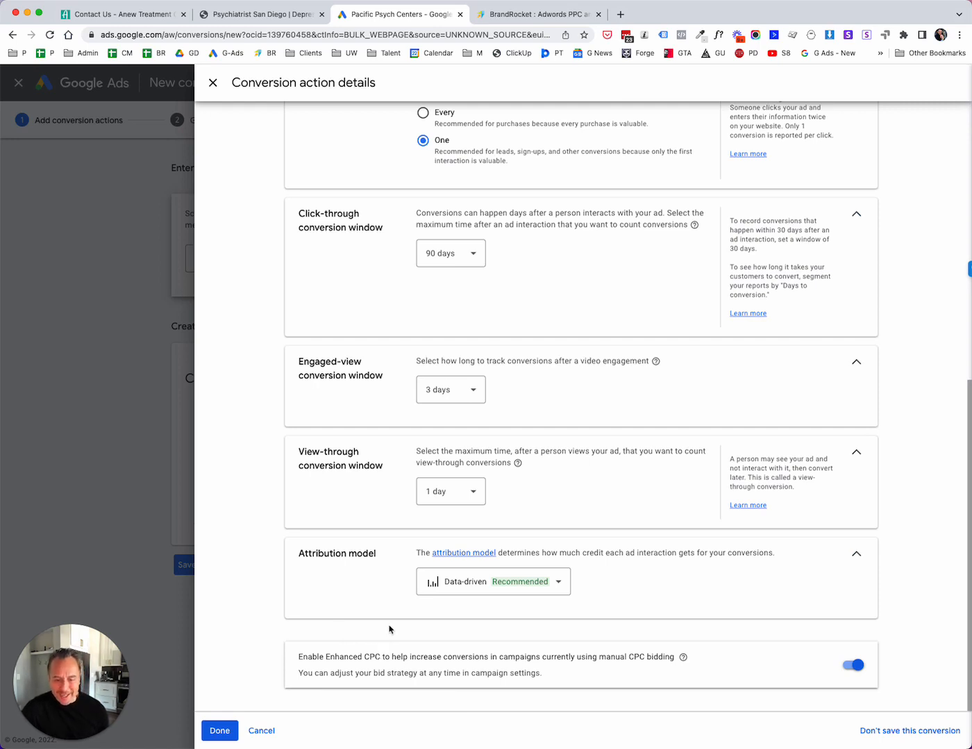
Step: Turn off Enhanced CPC for the conversion action and change its name to Book appointment Test
click(848, 668)
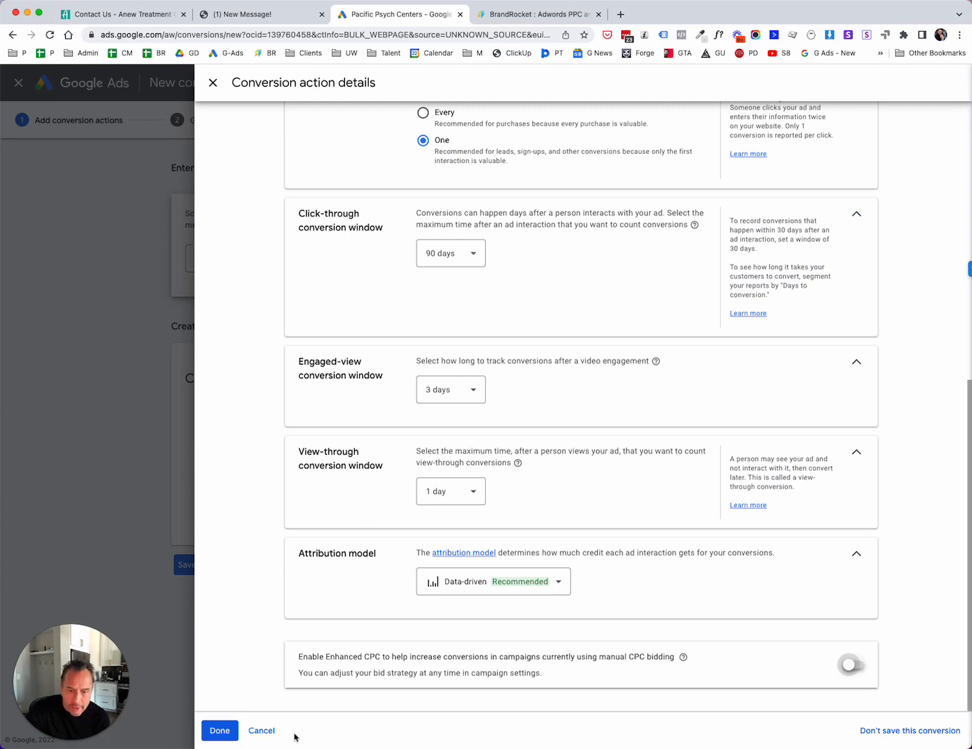
scroll(418, 554, up, 7)
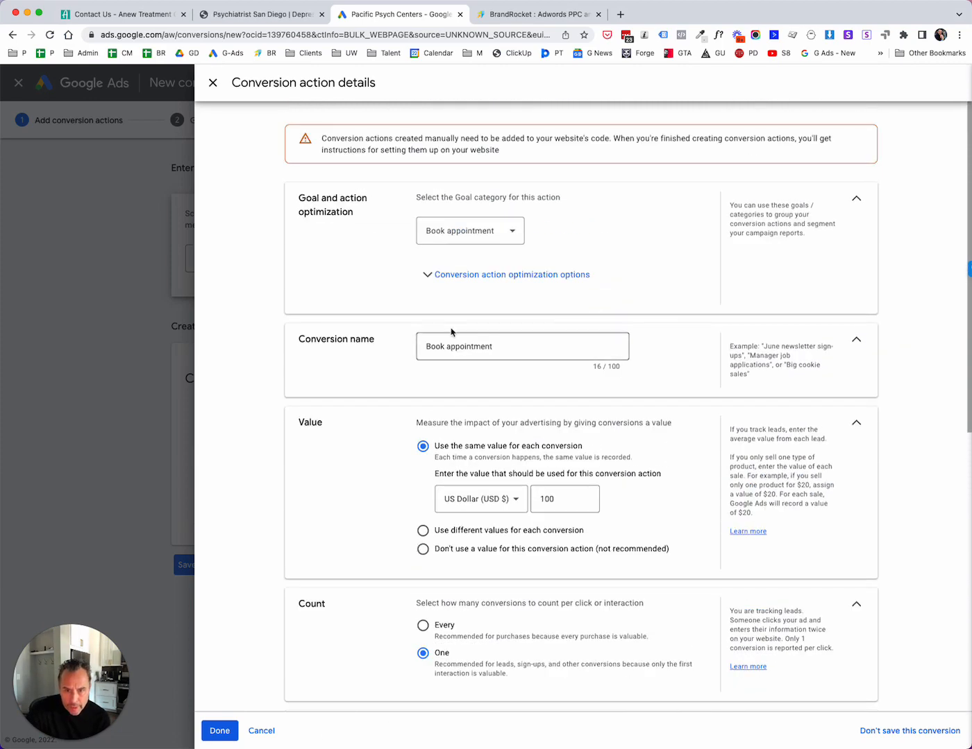
click(521, 347)
text(Test)
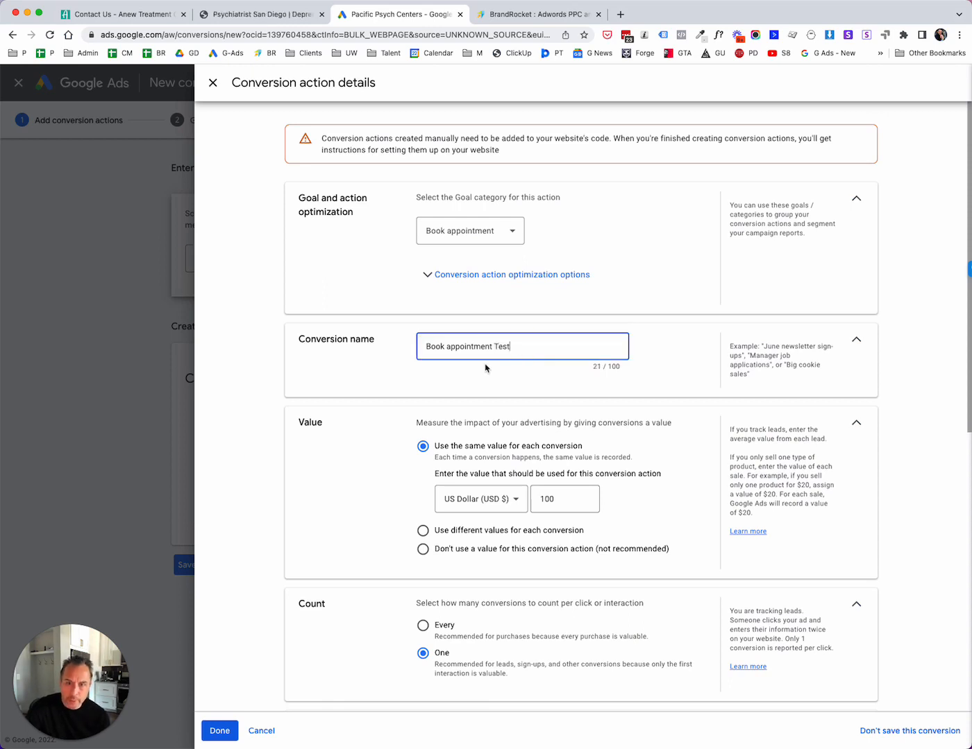
Step: Complete the conversion action details and save the new action to continue to the tag instructions
scroll(500, 338, down, 7)
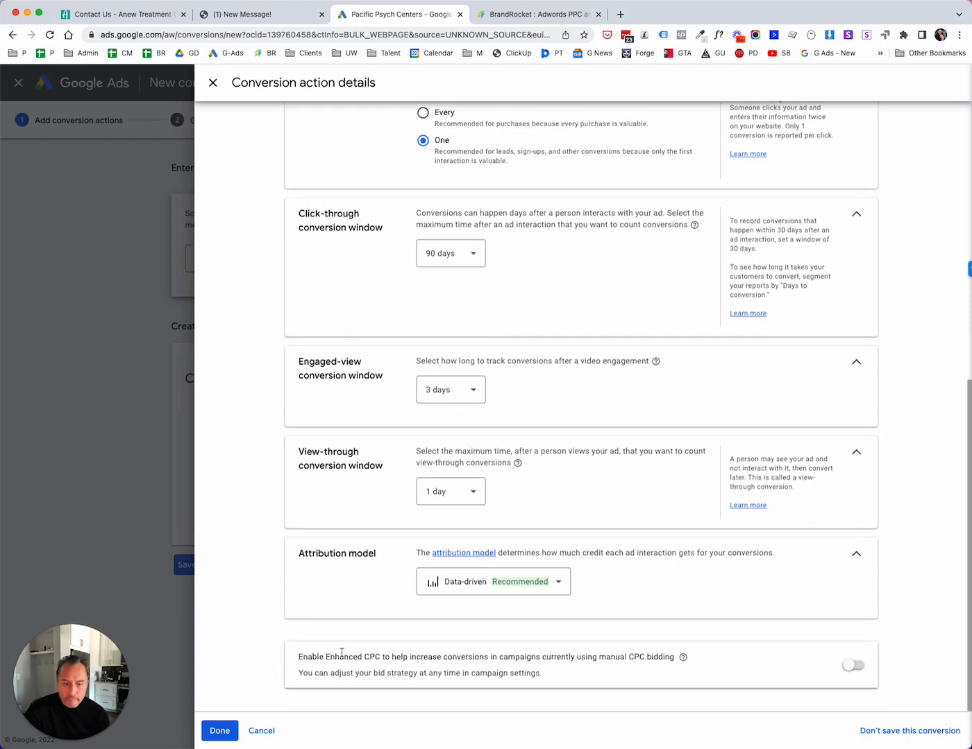
click(221, 733)
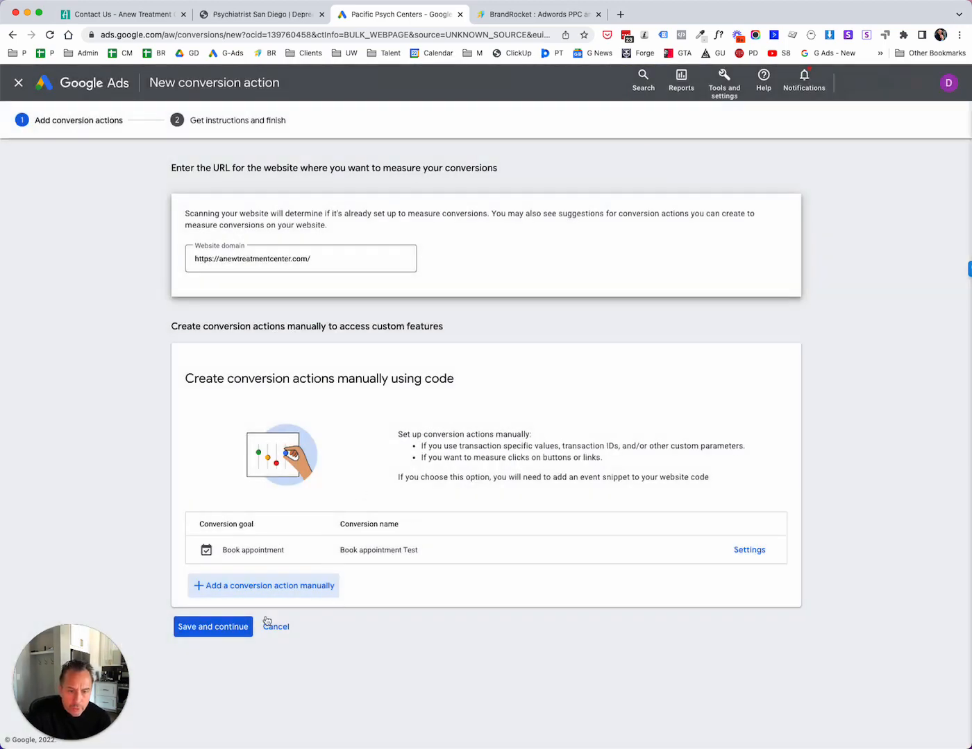
click(241, 629)
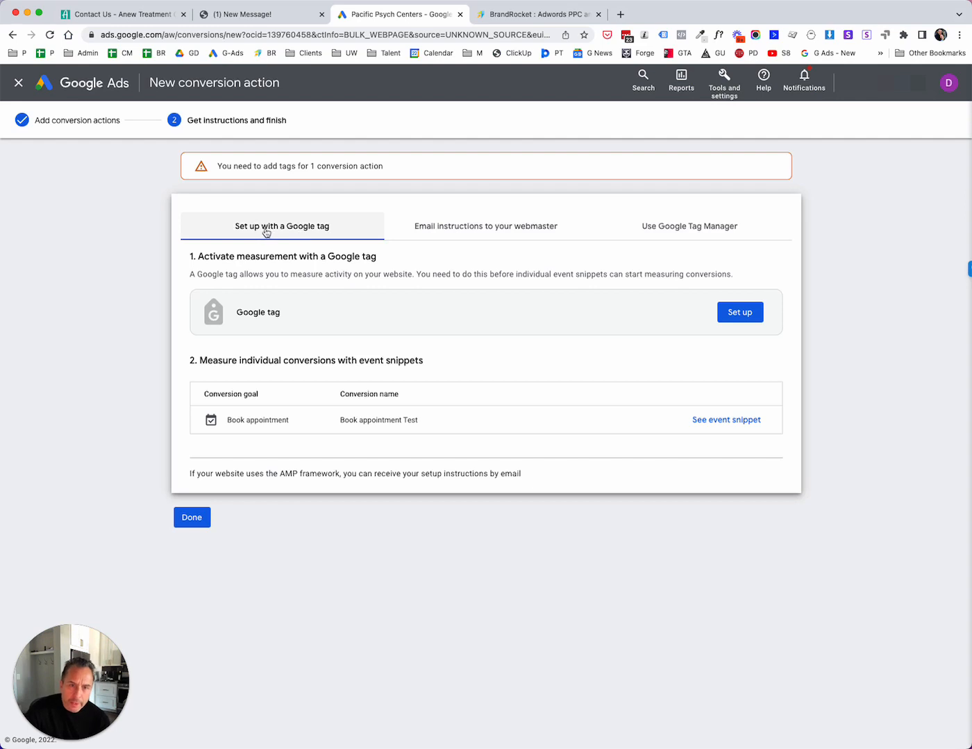
Step: Review the webmaster email and Google Tag Manager installation options, and select the conversion label of Book appointment Test
click(547, 232)
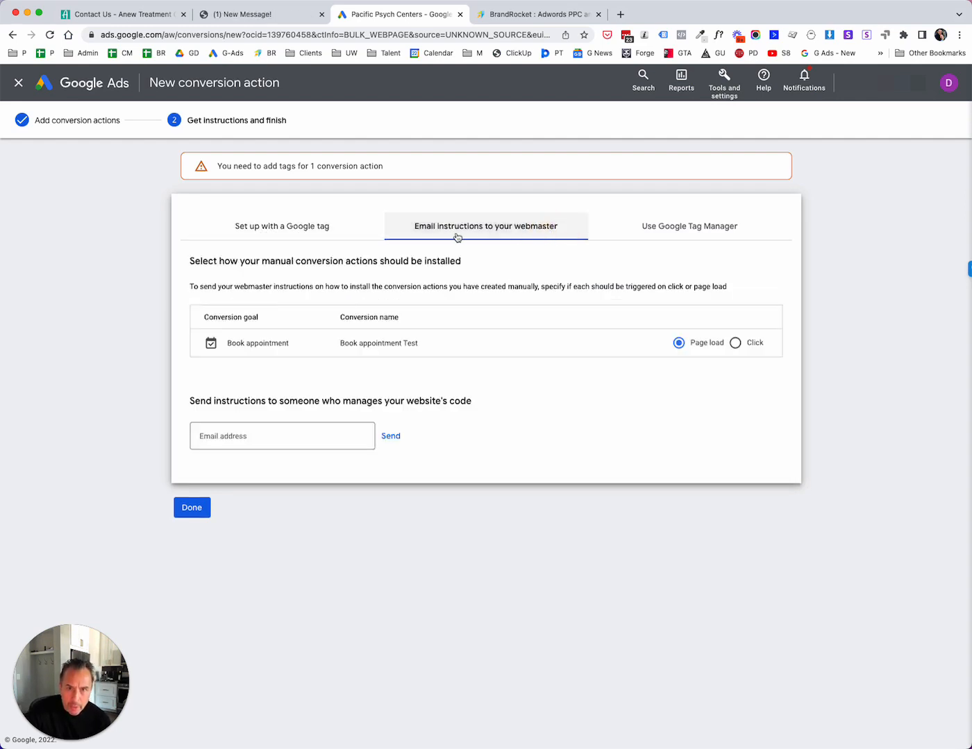
click(680, 227)
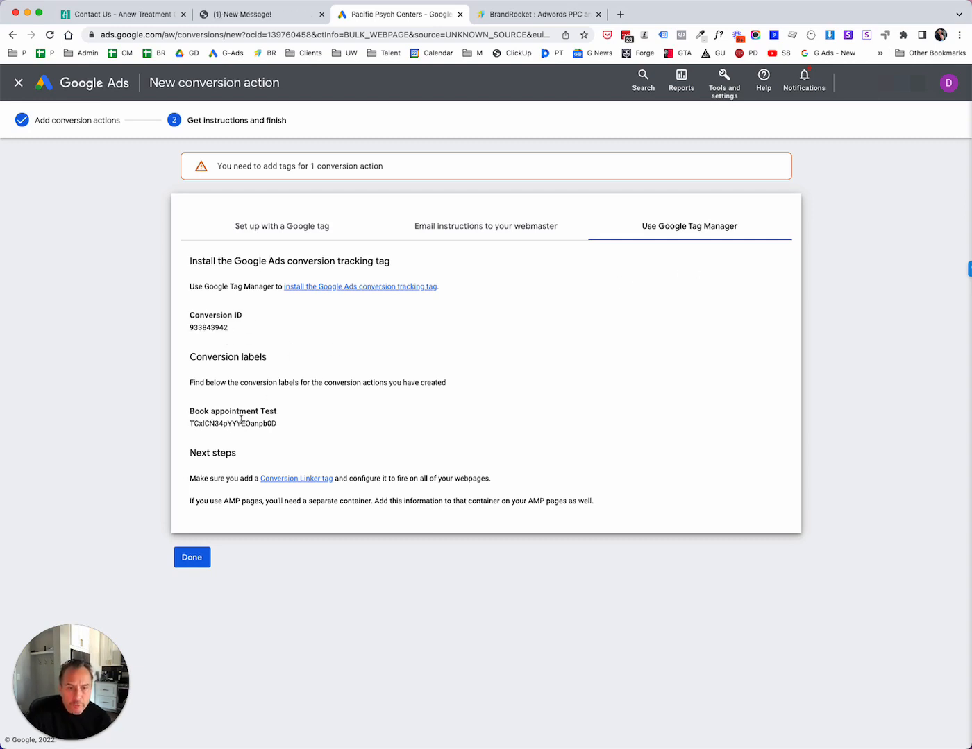
drag(277, 425, 190, 426)
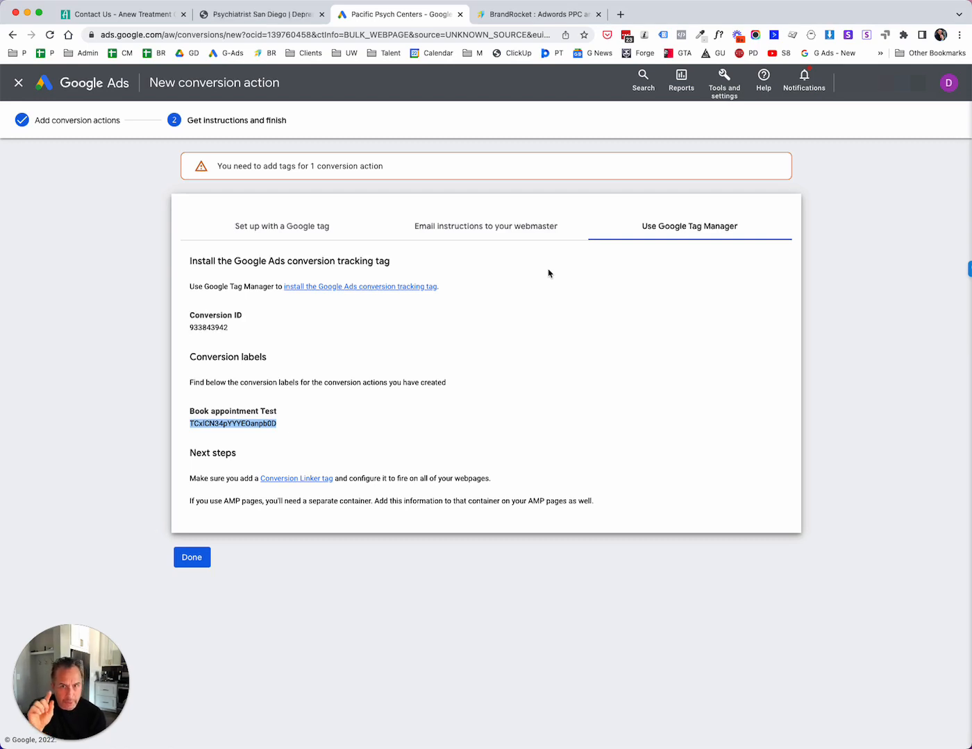
Step: Examine the contact form and call number on the Anew Treatment Center Contact Us page, and return to the Google Ads tag instructions
click(149, 15)
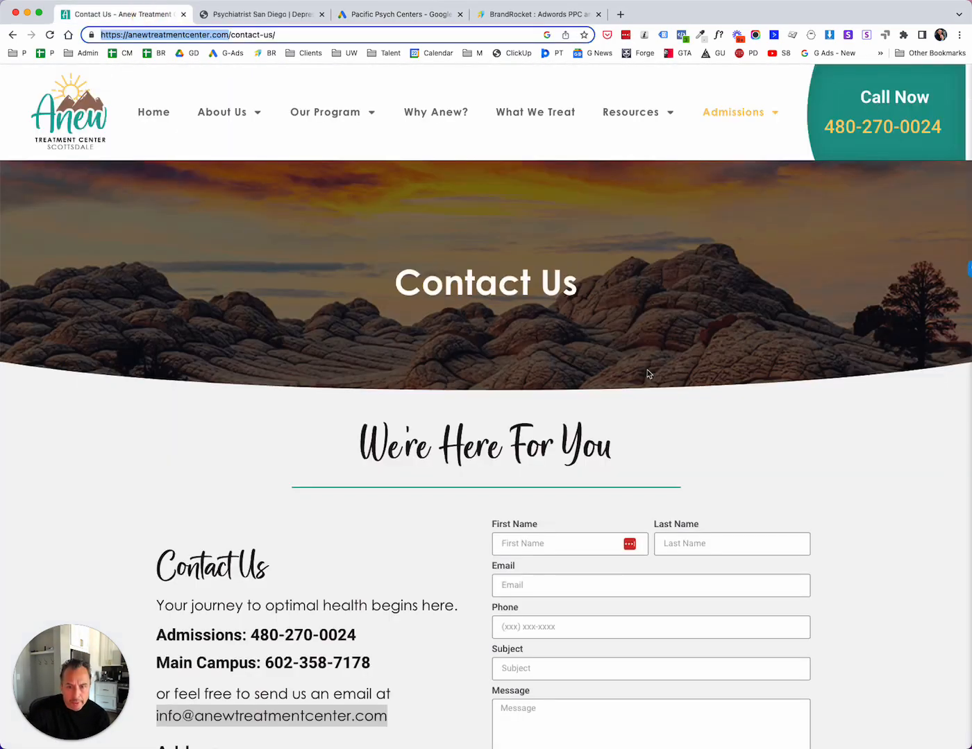
scroll(645, 373, down, 3)
scroll(647, 373, down, 1)
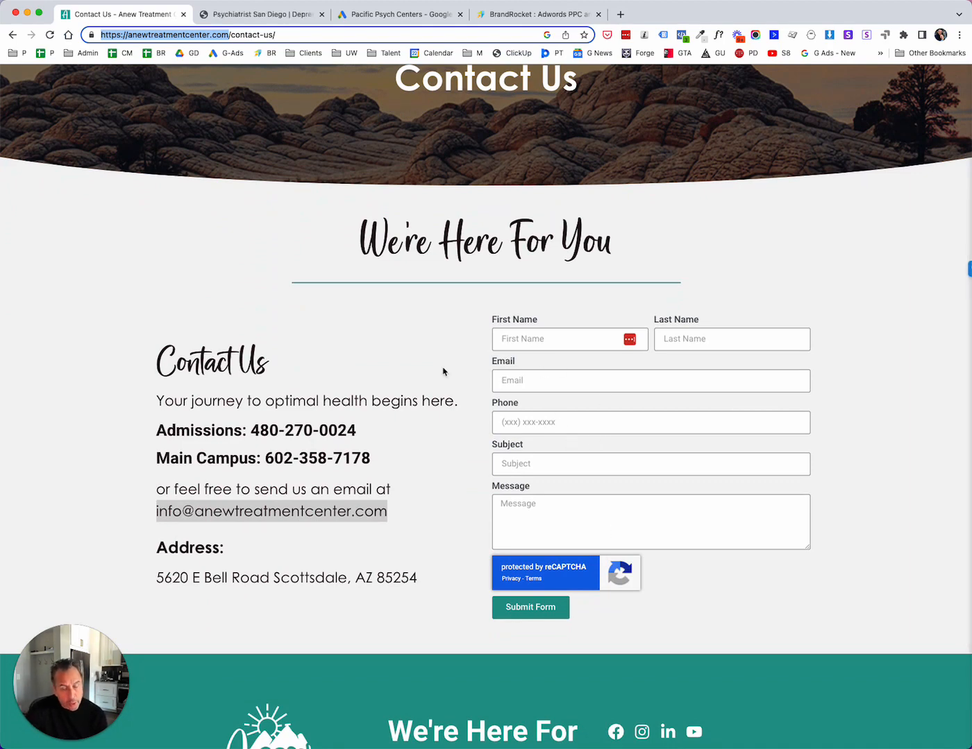
scroll(440, 366, down, 2)
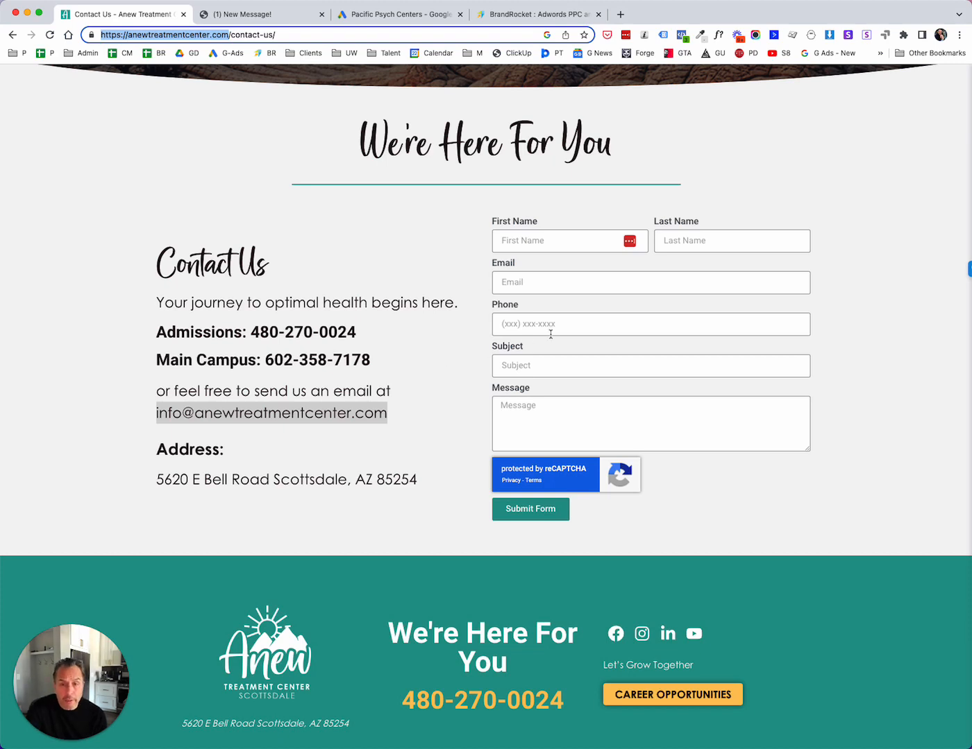
scroll(650, 306, up, 3)
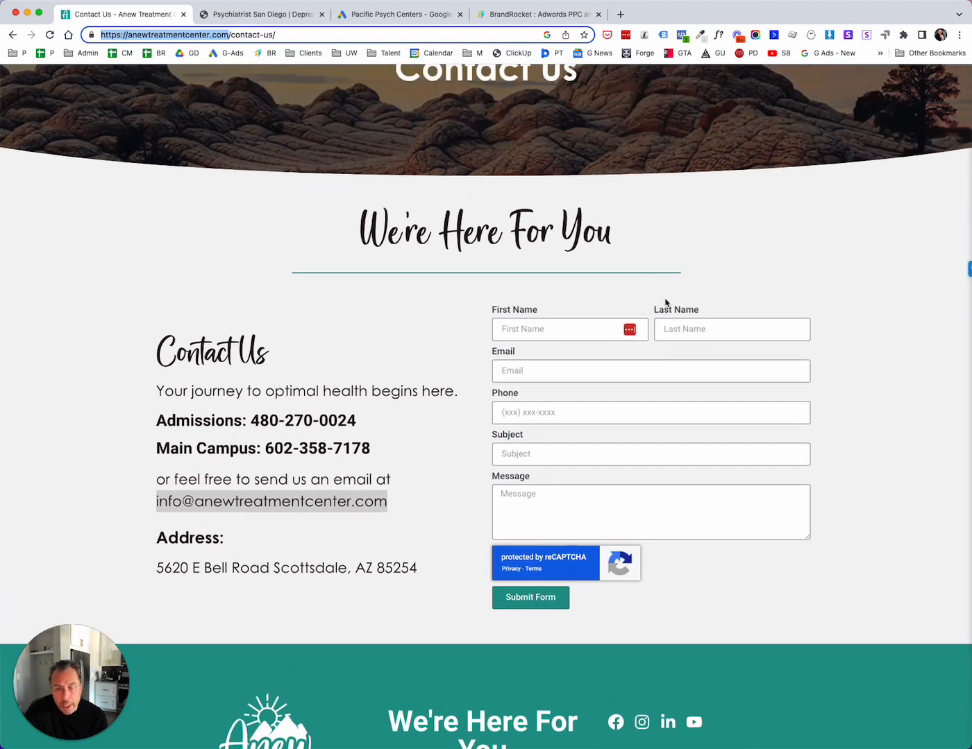
click(393, 15)
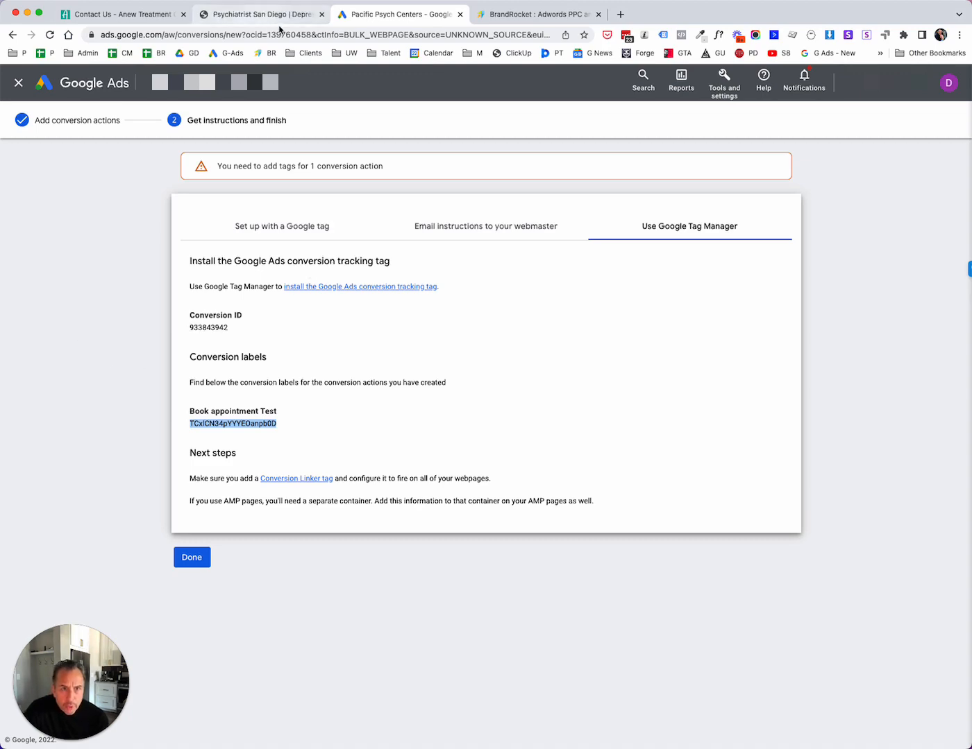
click(133, 15)
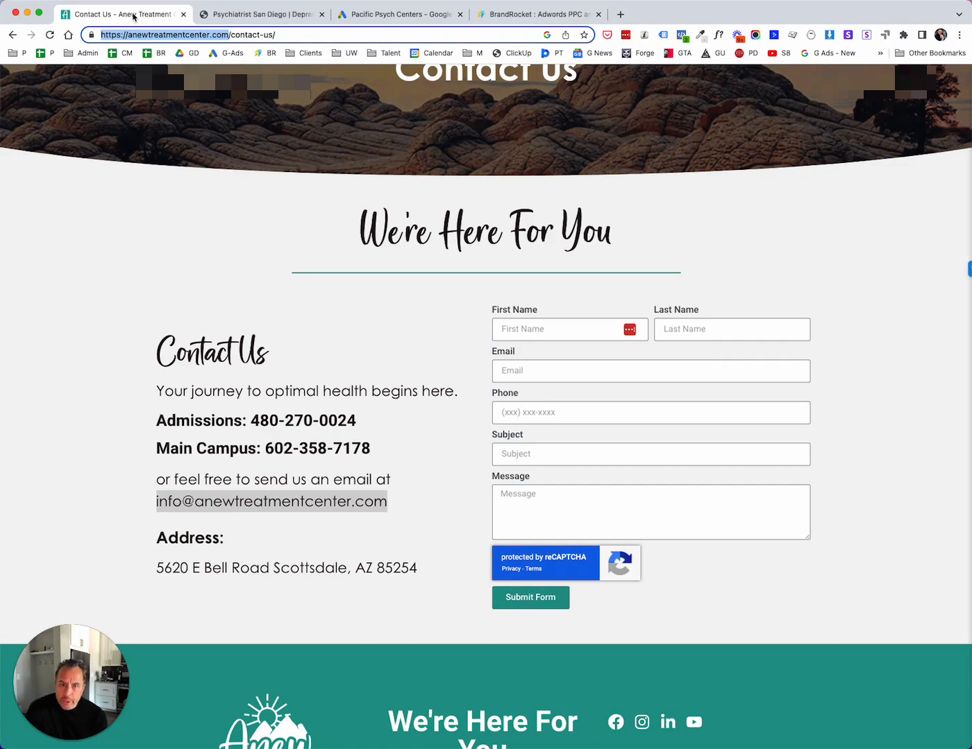
scroll(491, 264, up, 3)
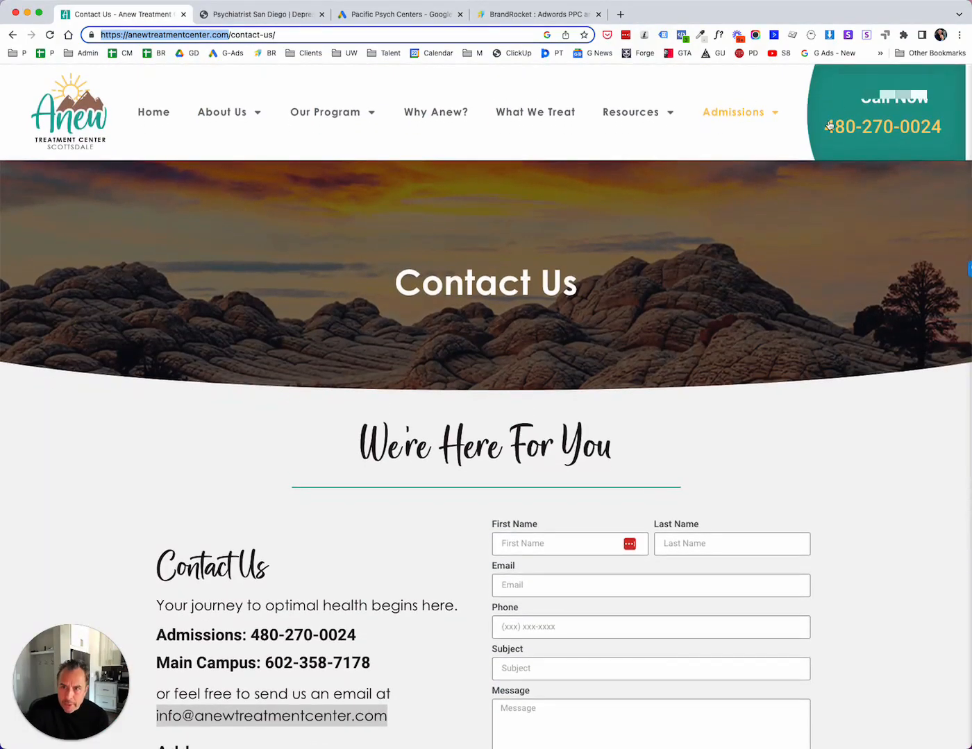
scroll(580, 576, down, 3)
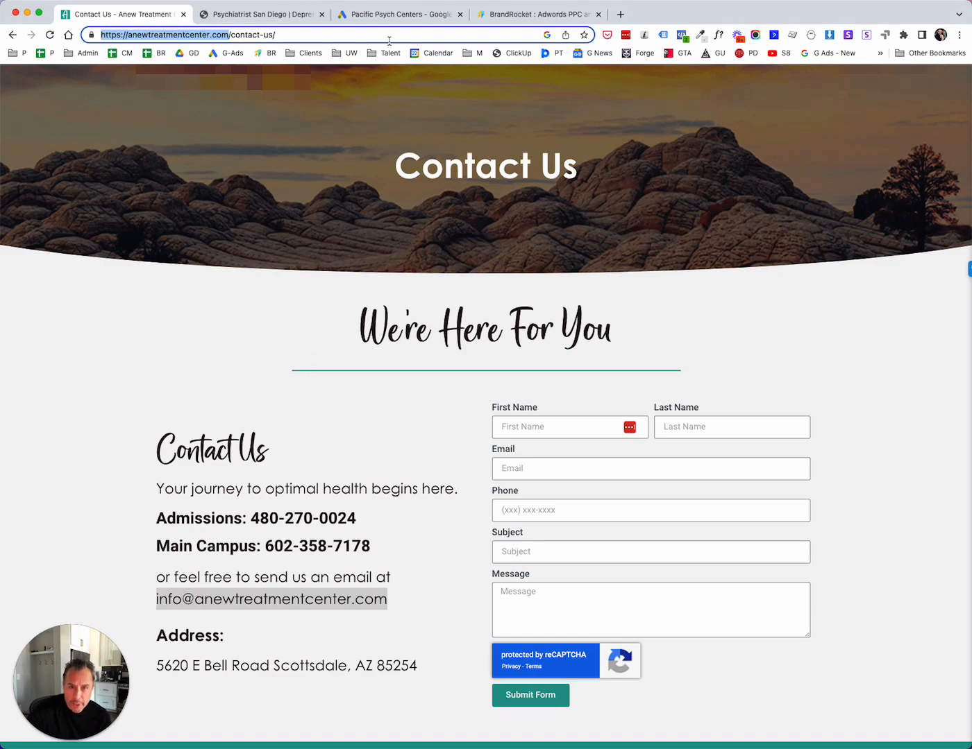
click(386, 14)
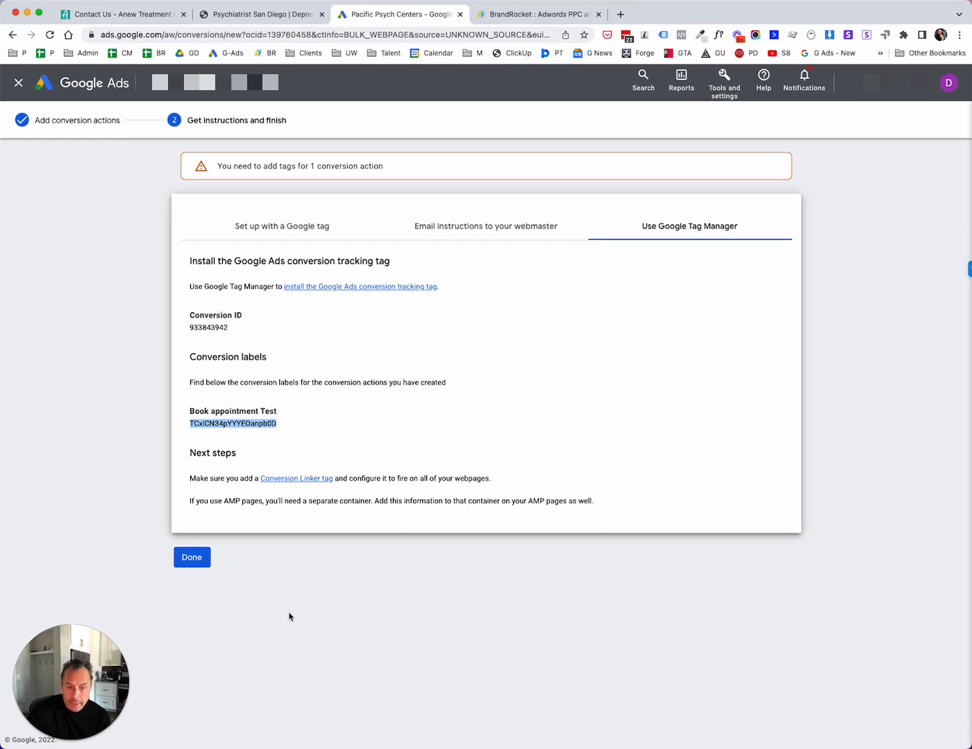
Step: Finish the conversion setup and read the Action optimization explanation for the Book appointment goal in the conversions summary
click(193, 558)
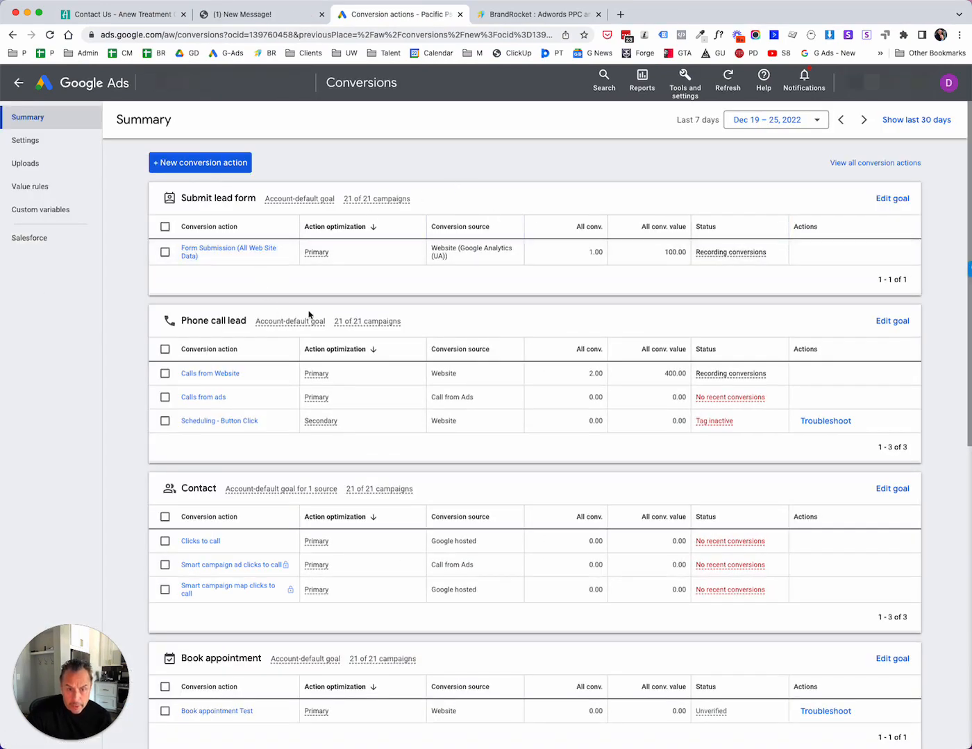
scroll(309, 316, down, 2)
scroll(310, 316, down, 5)
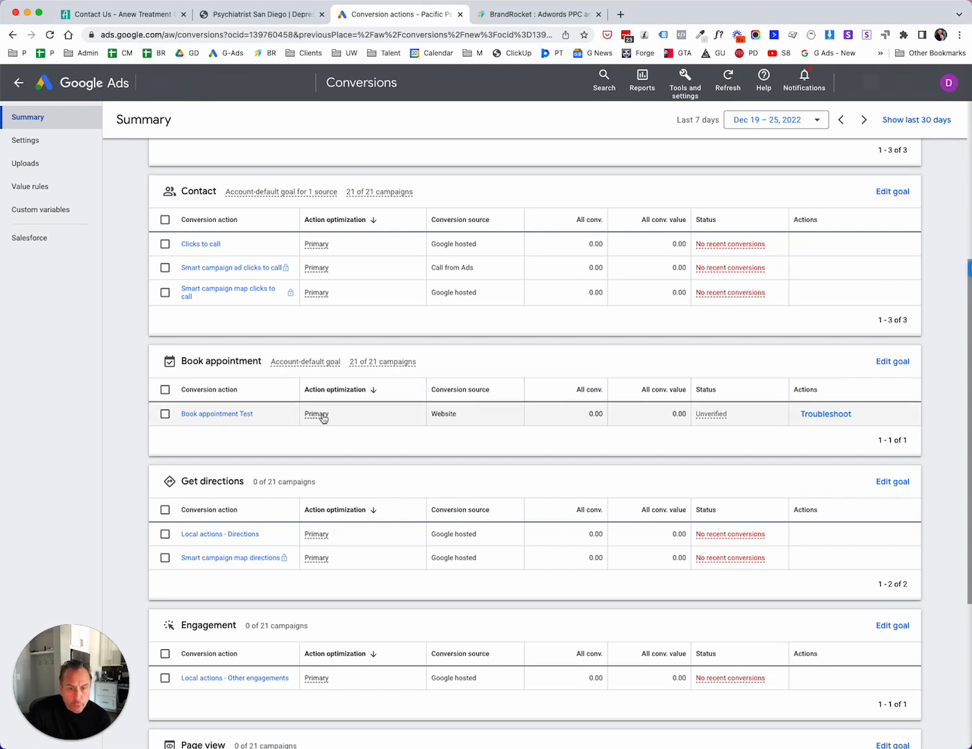
mouse_move(323, 417)
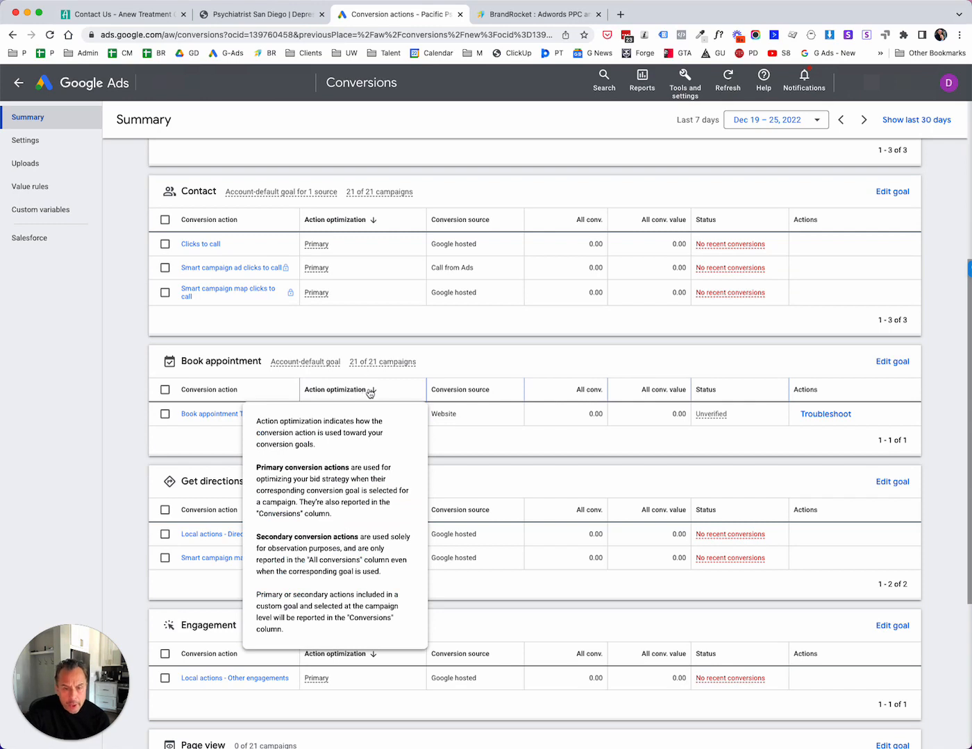
mouse_move(342, 392)
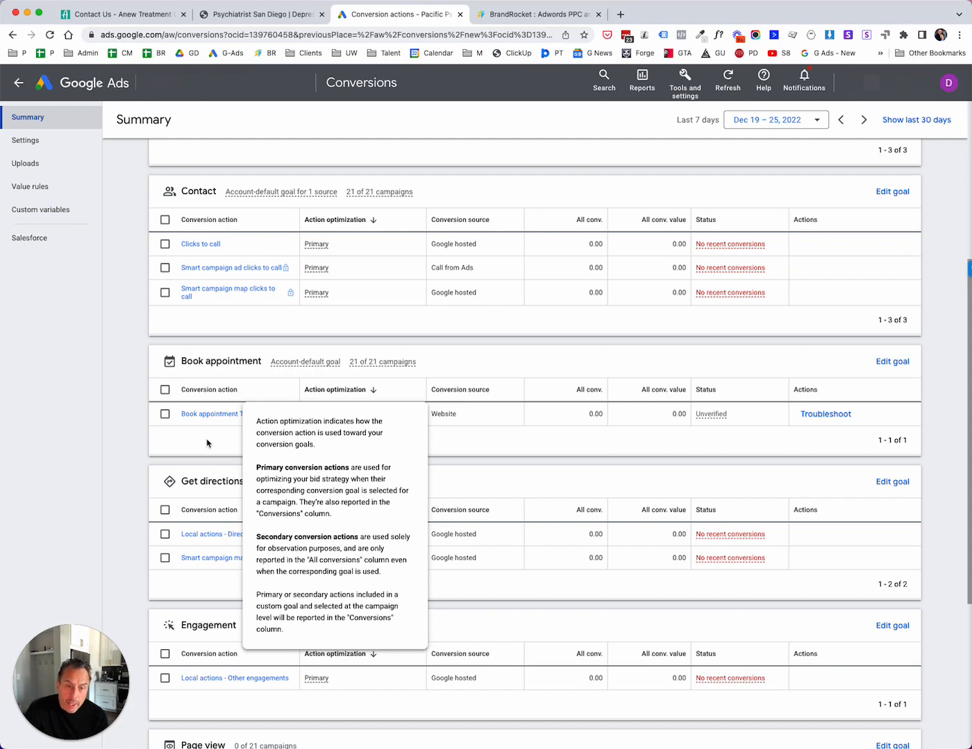
Step: Edit the Book appointment Test settings and select the secondary action not used for bidding optimization
click(230, 414)
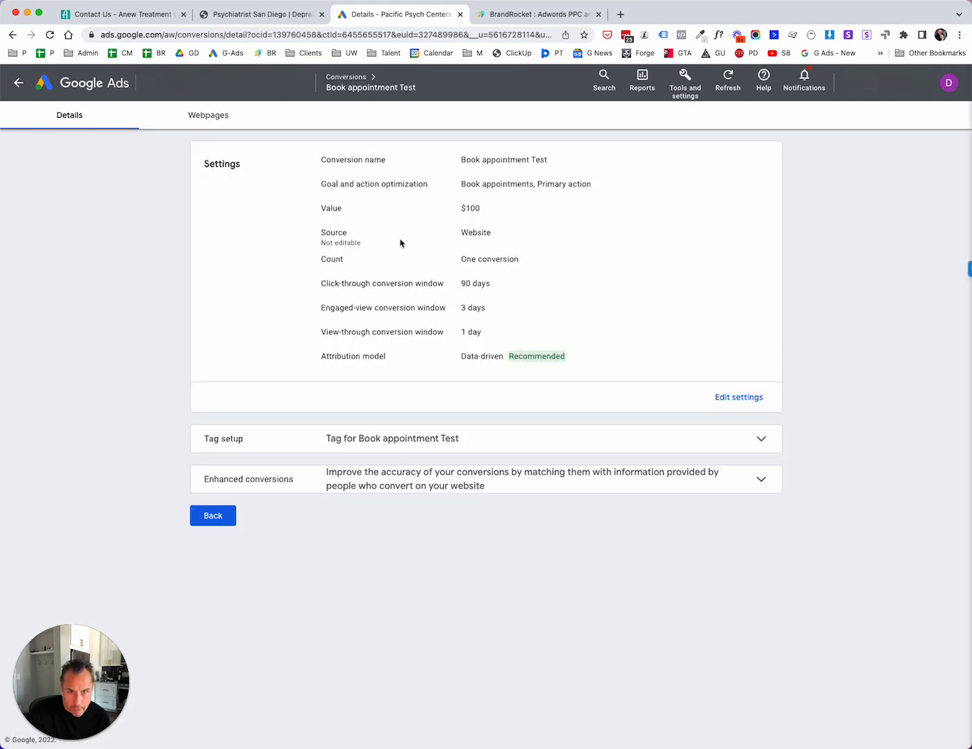
click(750, 397)
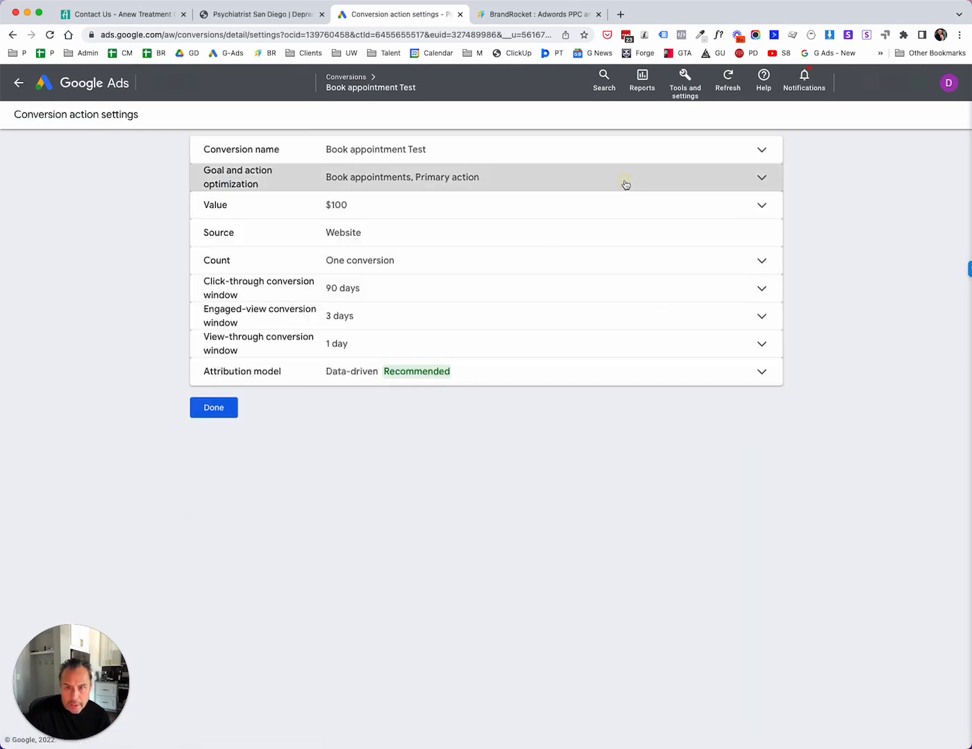
click(626, 185)
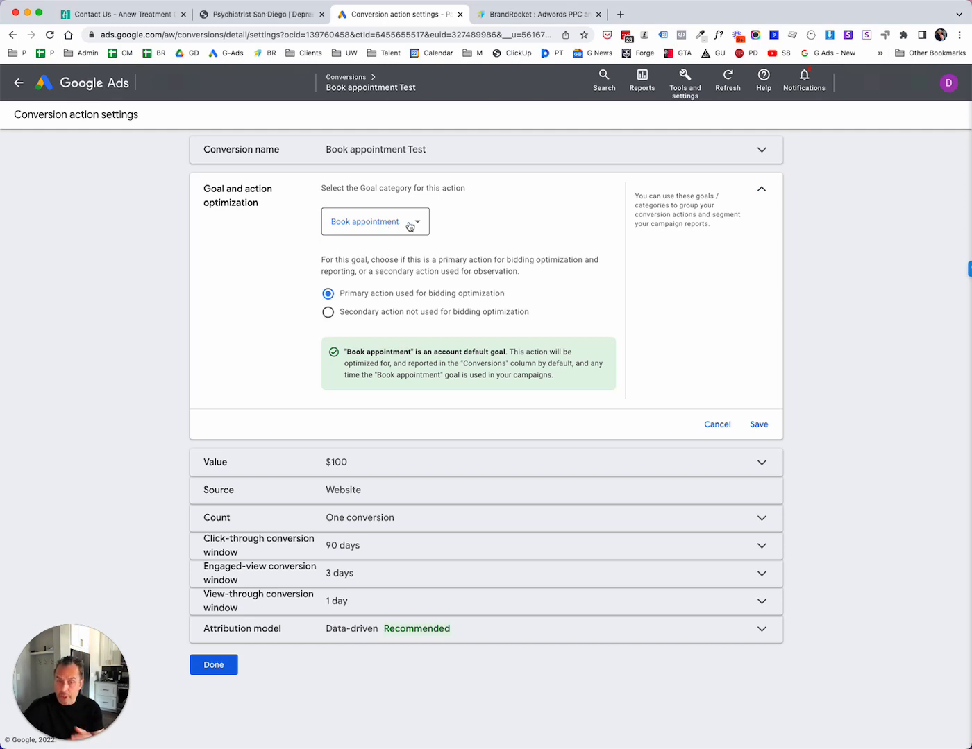
click(328, 311)
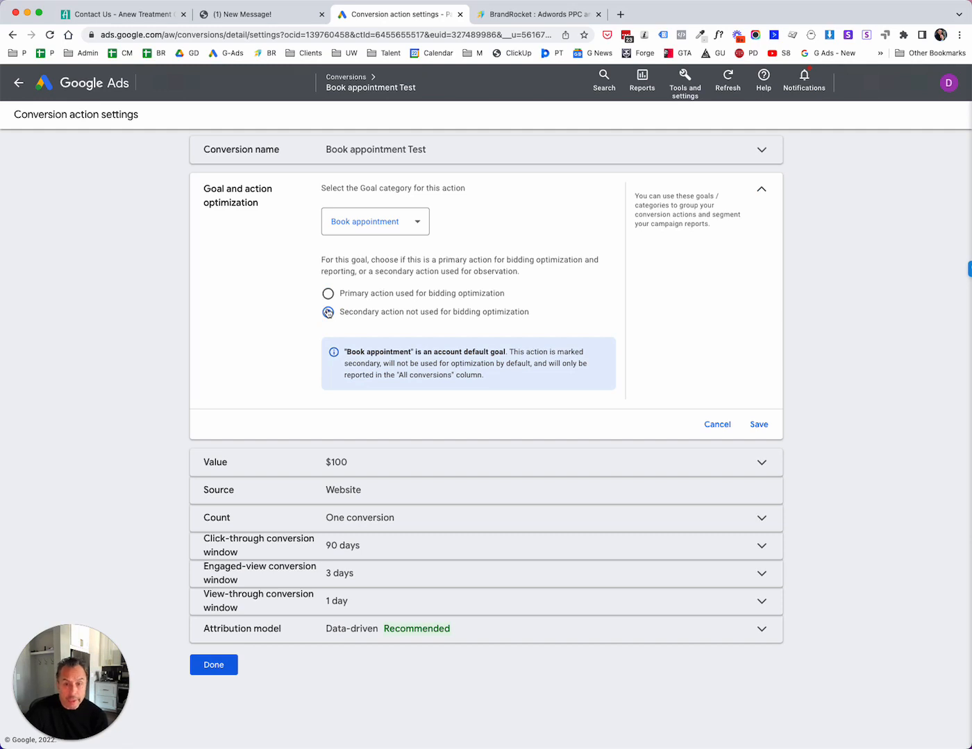